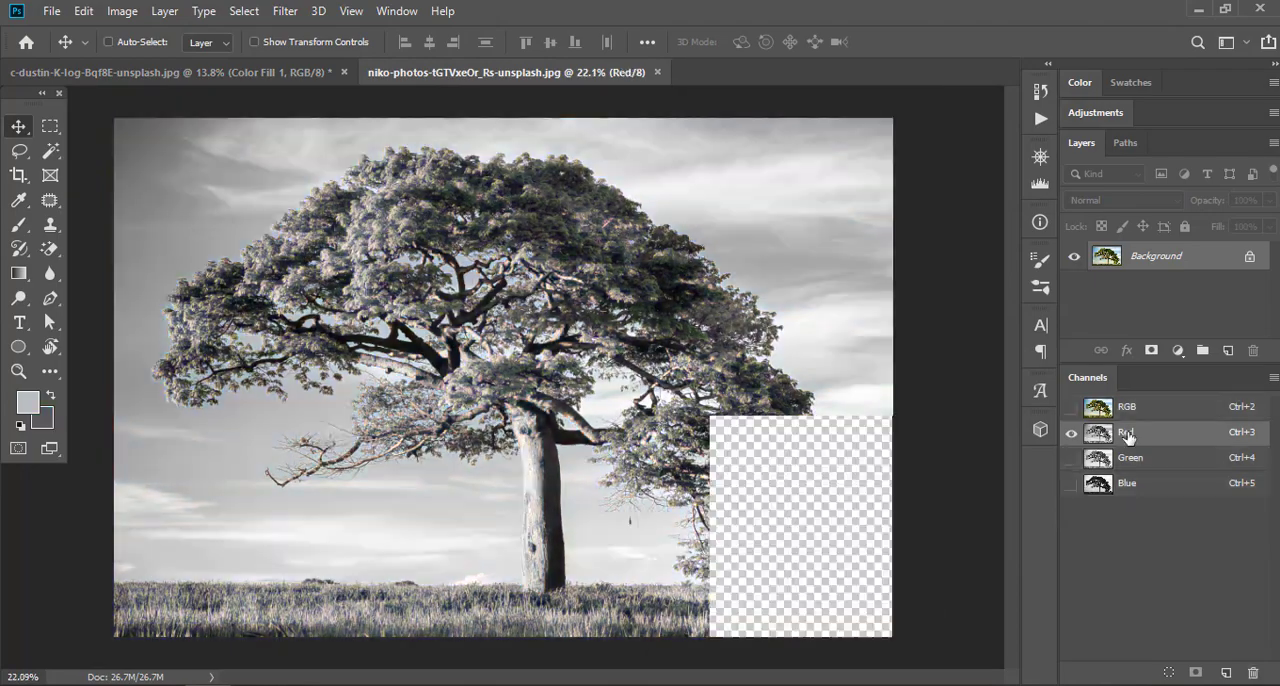
pyautogui.moveTo(866, 286); pyautogui.dragTo(906, 286)
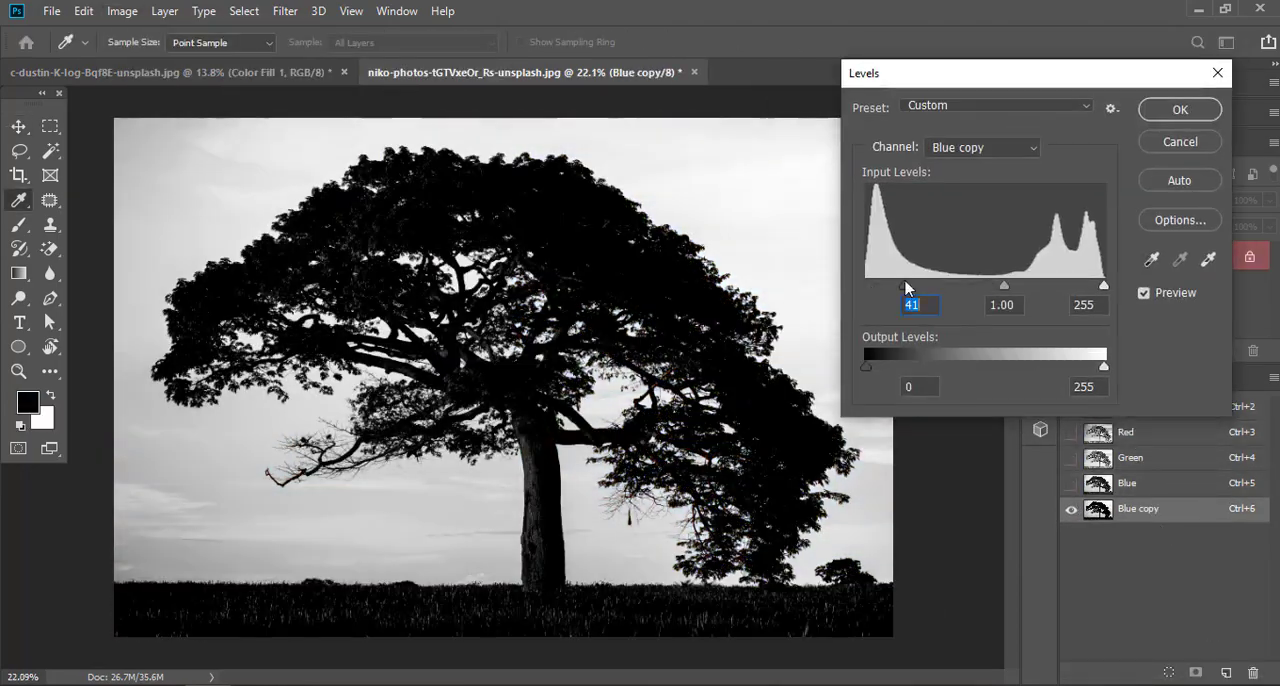
pyautogui.moveTo(1104, 286); pyautogui.dragTo(986, 288)
pyautogui.press('Return')
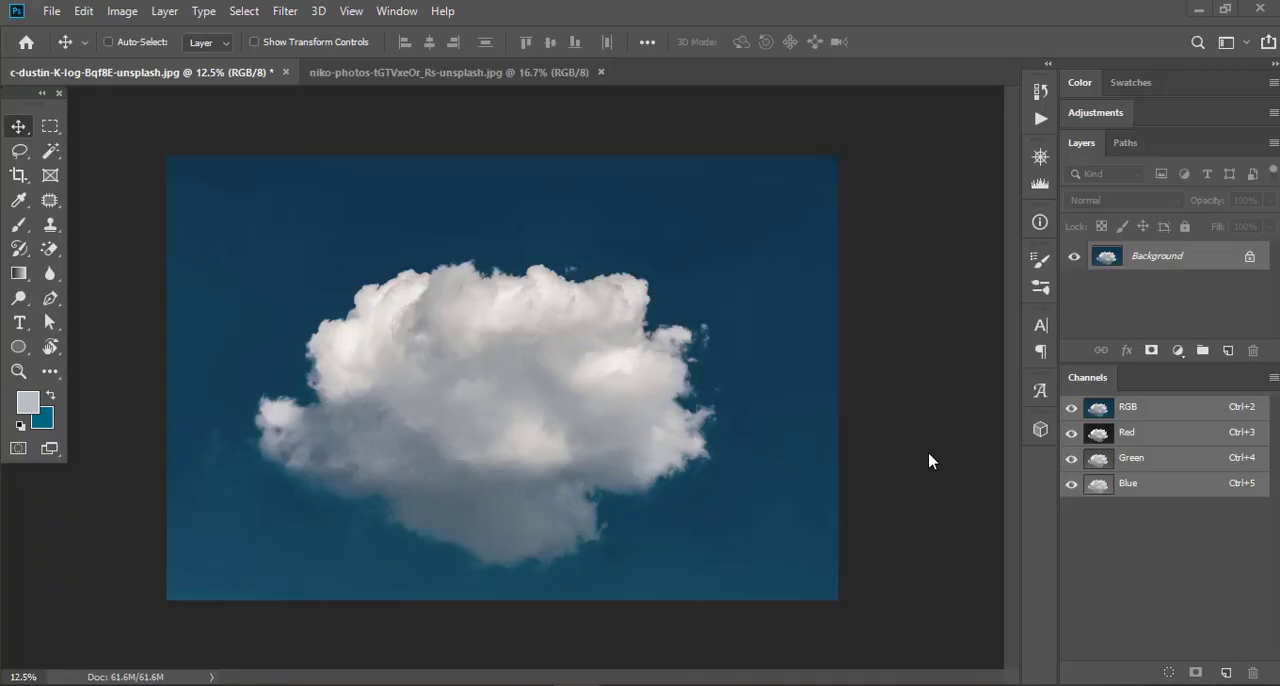
# Look at the tree photo, return to the cloud photo and check that the Channels display is enabled
pyautogui.click(425, 73)
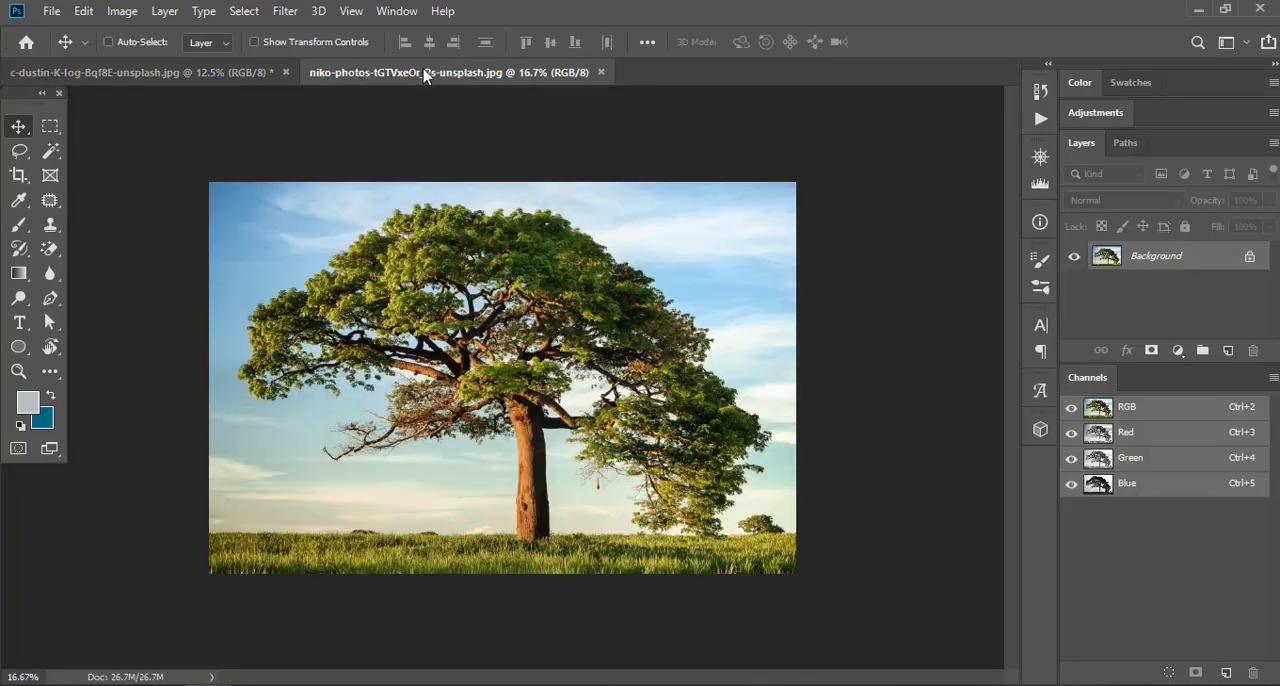
pyautogui.click(123, 75)
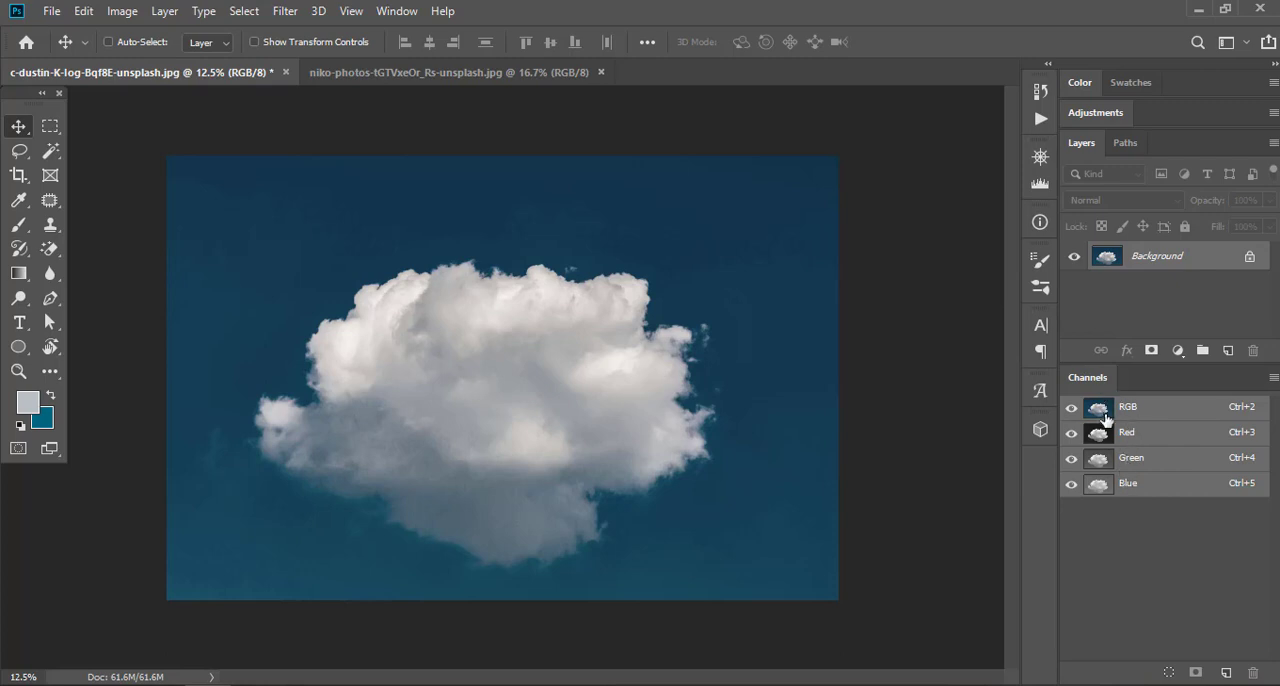
pyautogui.click(396, 11)
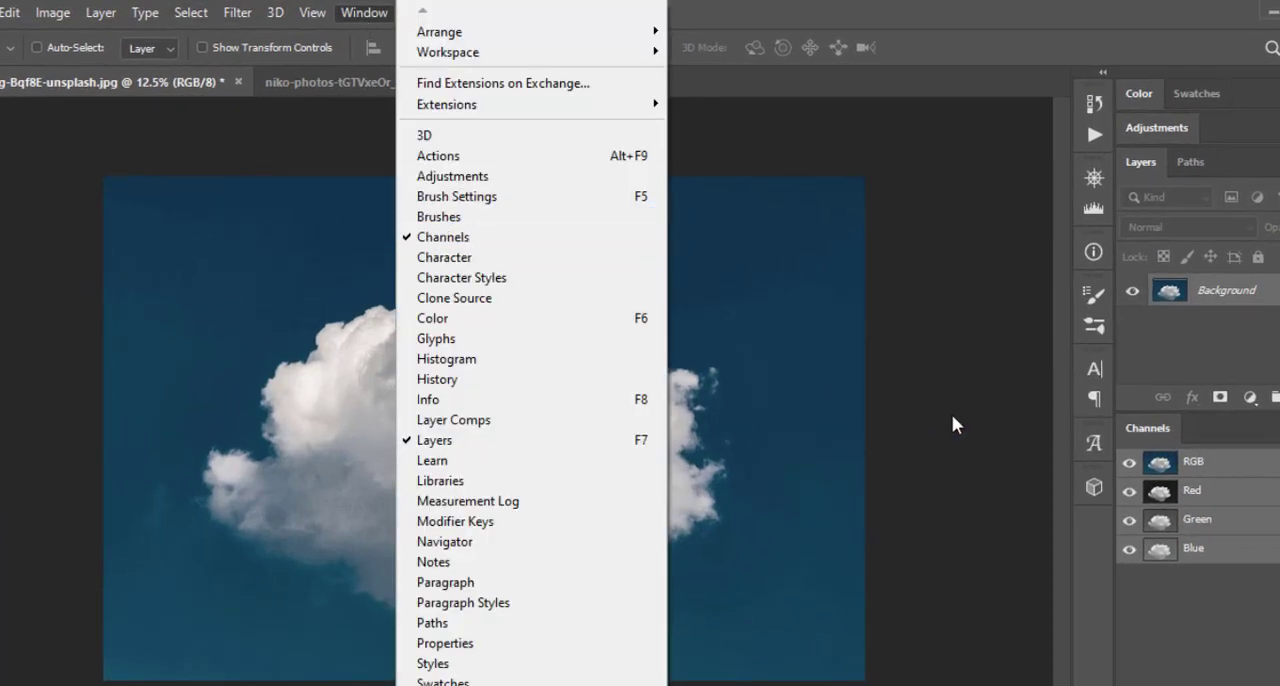
pyautogui.click(951, 414)
# Compare the cloud photo's individual Red, Green and Blue channels and duplicate the Red channel
pyautogui.click(1190, 490)
pyautogui.click(1138, 454)
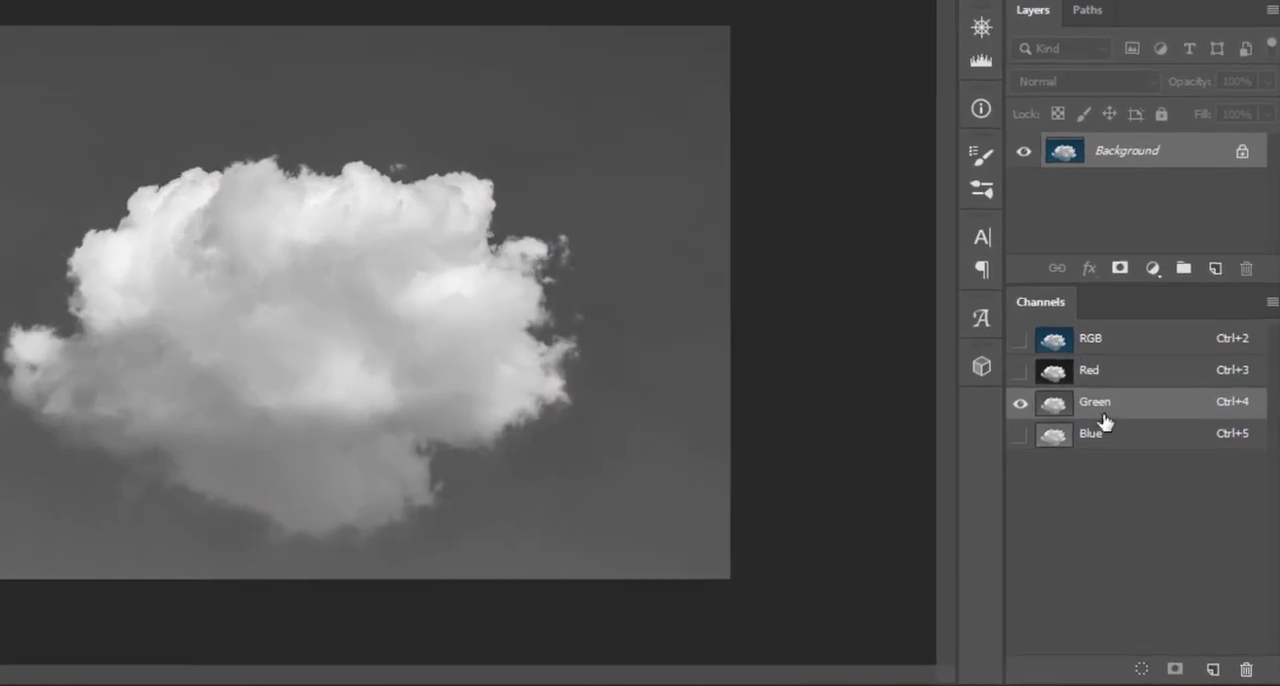
pyautogui.click(1132, 478)
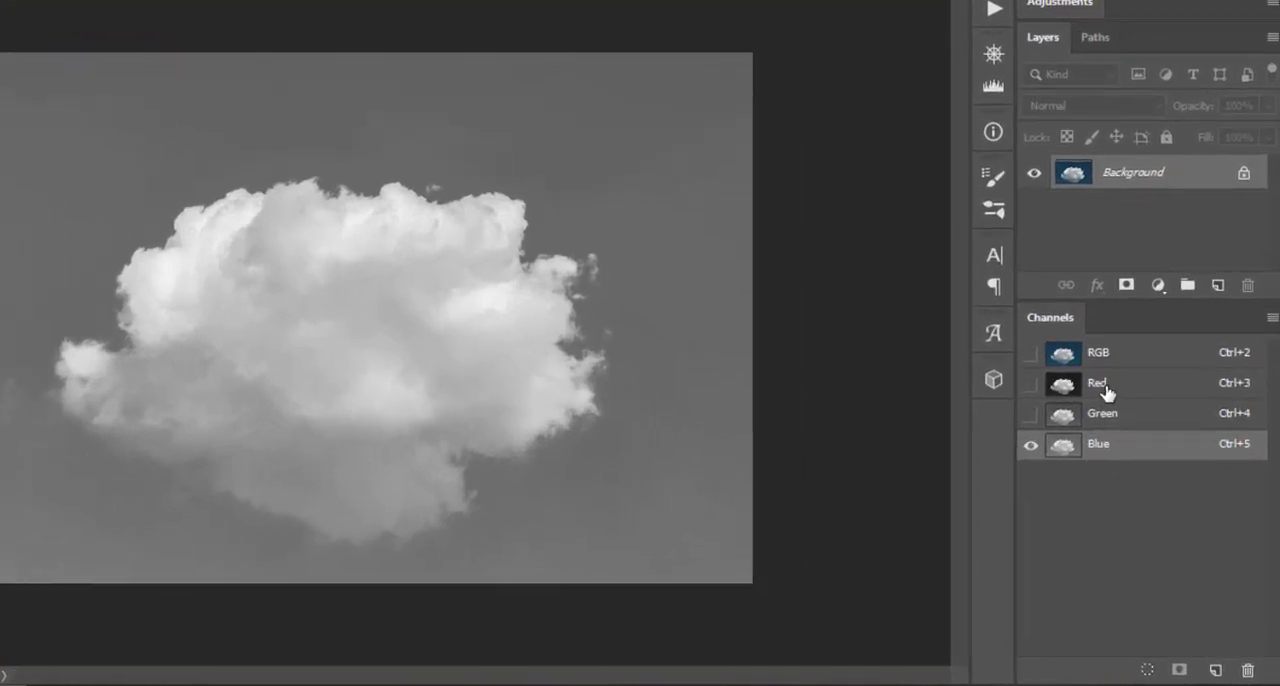
pyautogui.click(1130, 433)
pyautogui.moveTo(1146, 386); pyautogui.dragTo(1216, 669)
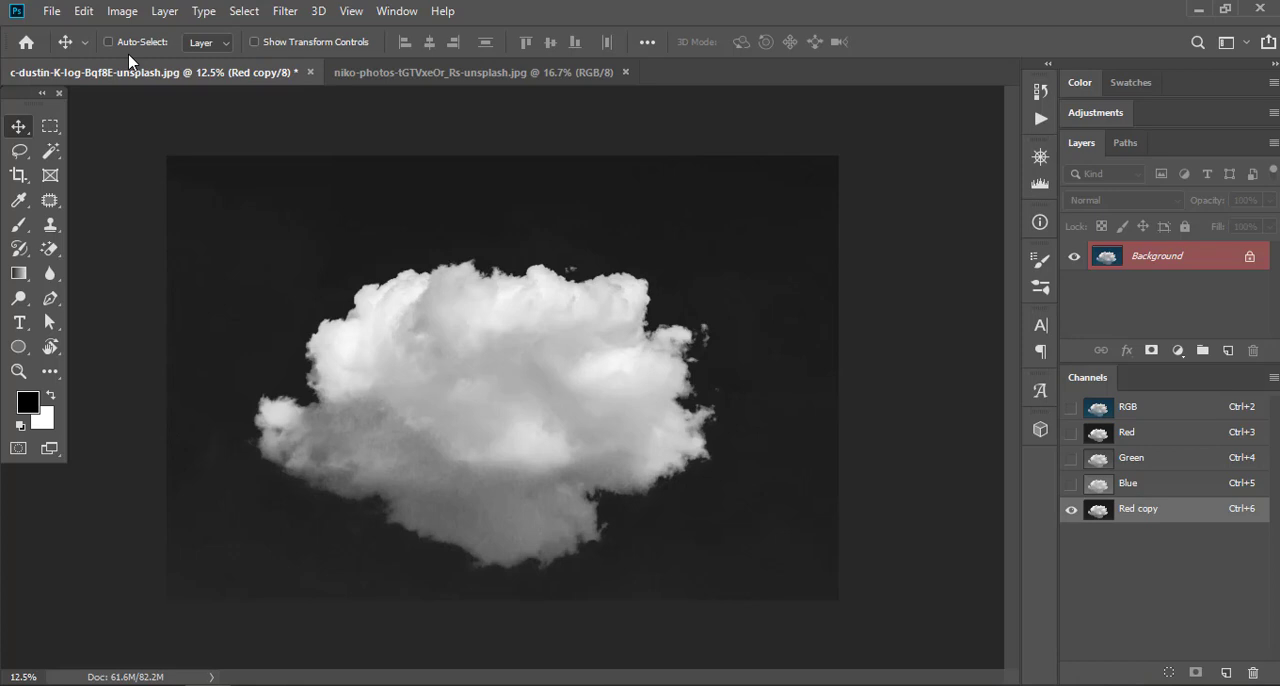
# Apply Levels to the Red copy channel with black input 54 and white input 226
pyautogui.click(122, 11)
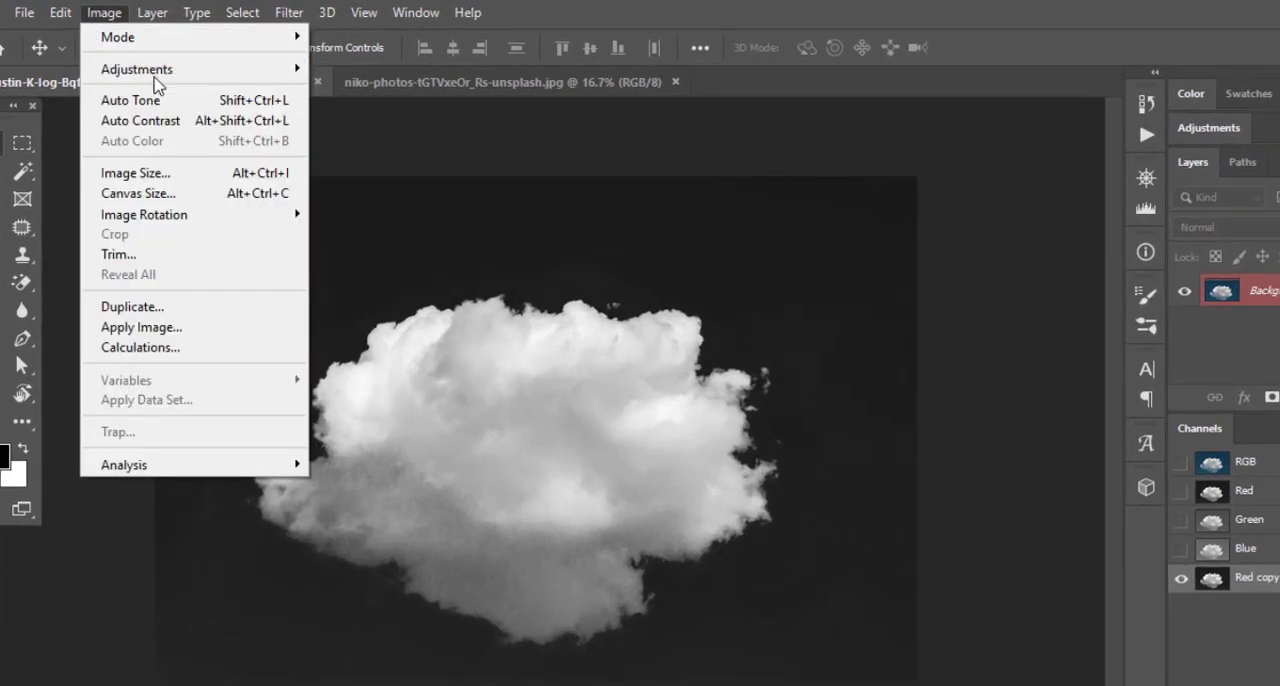
pyautogui.moveTo(200, 77)
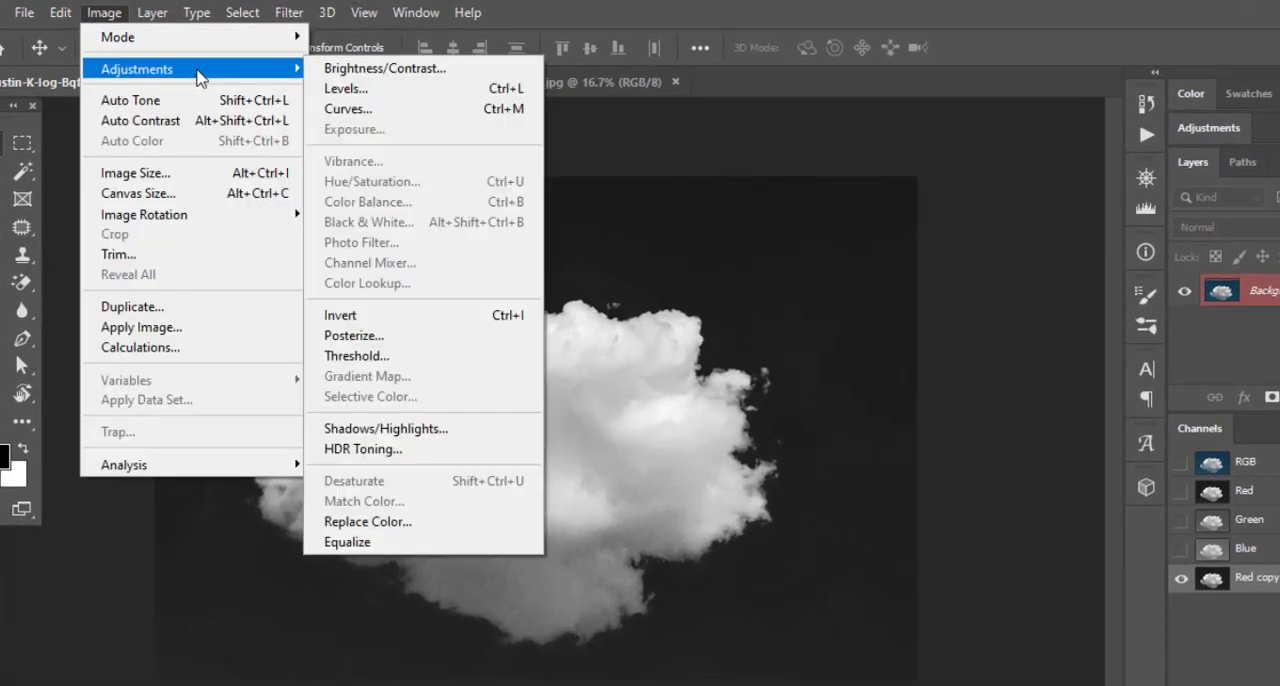
pyautogui.click(336, 88)
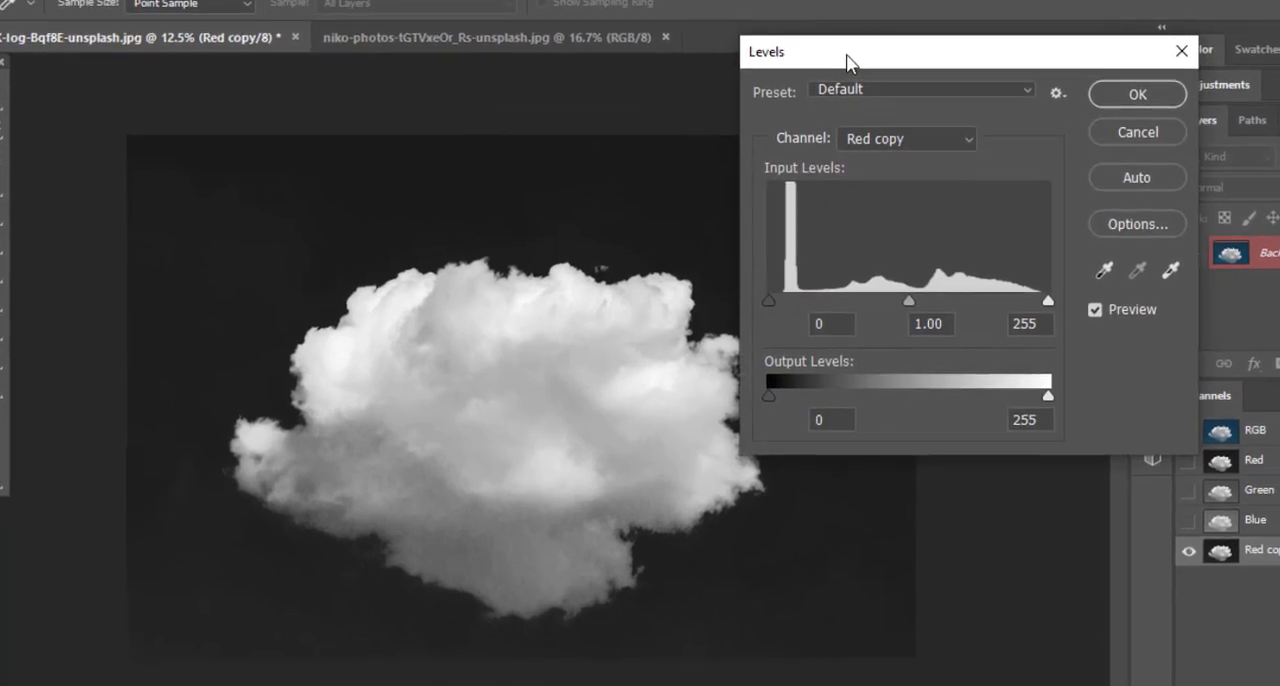
pyautogui.moveTo(854, 73); pyautogui.dragTo(945, 79)
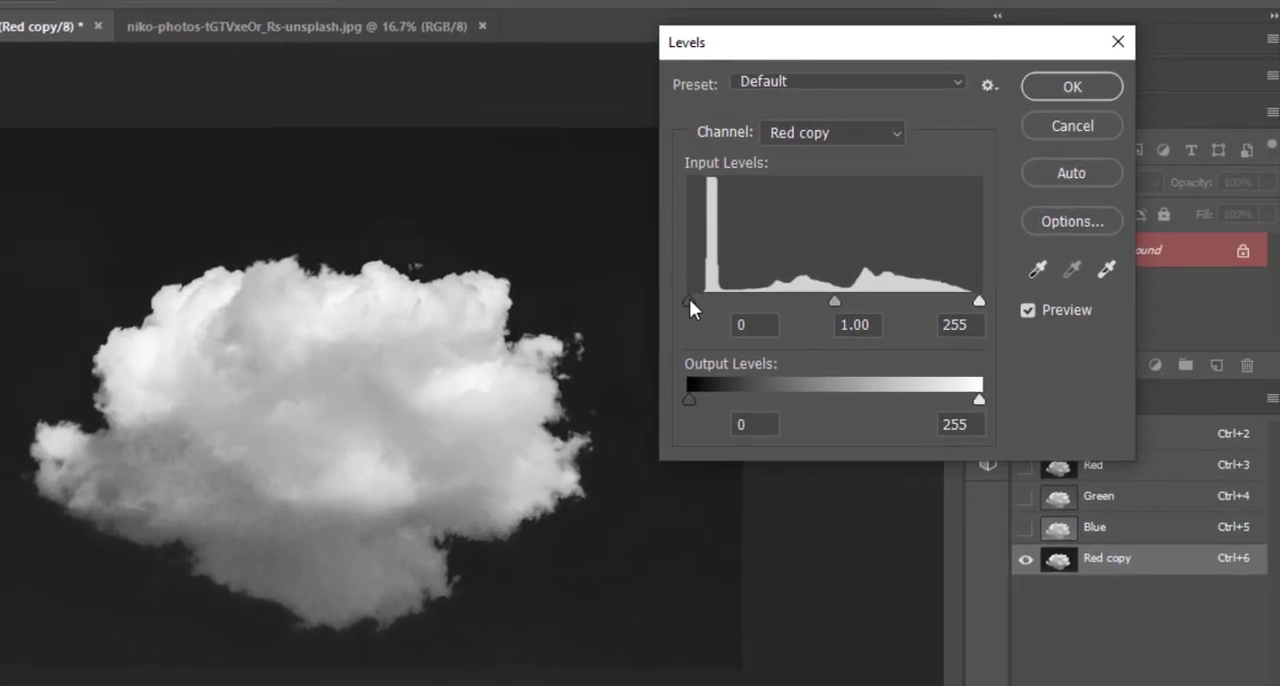
pyautogui.moveTo(689, 300); pyautogui.dragTo(753, 297)
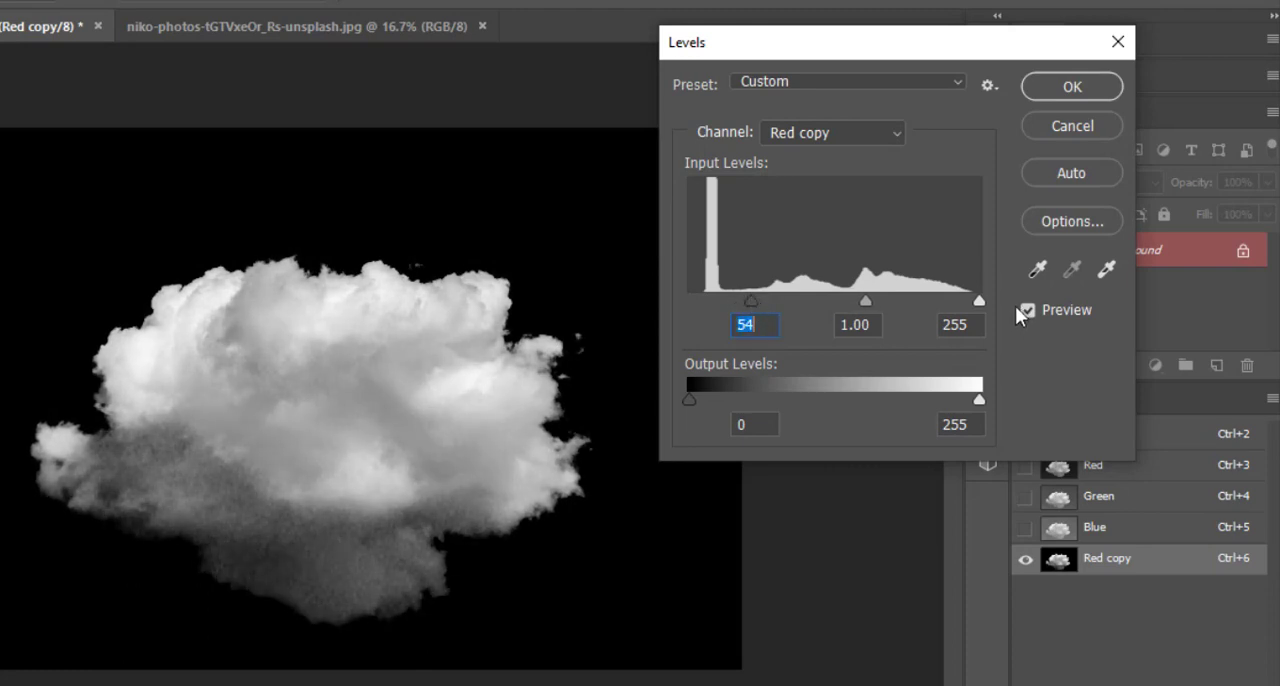
pyautogui.moveTo(974, 301); pyautogui.dragTo(946, 299)
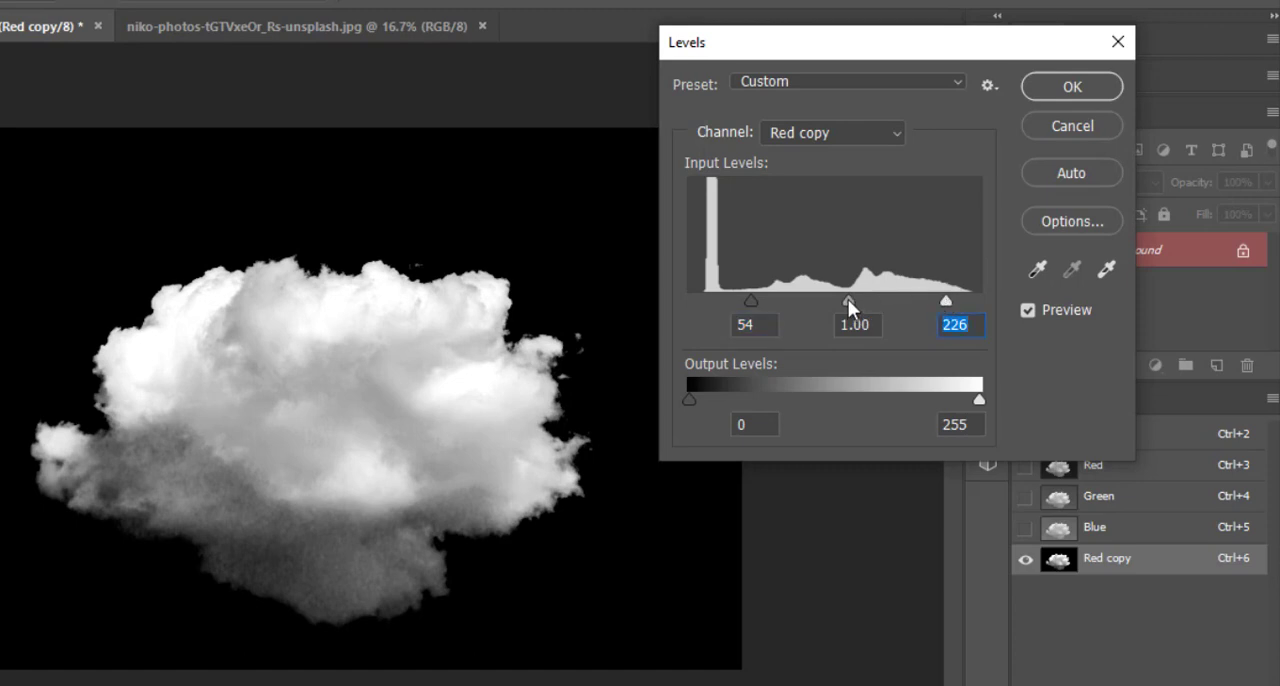
pyautogui.moveTo(848, 299)
pyautogui.mouseDown()
pyautogui.moveTo(834, 296)
pyautogui.moveTo(849, 297)
pyautogui.mouseUp()
pyautogui.click(849, 297)
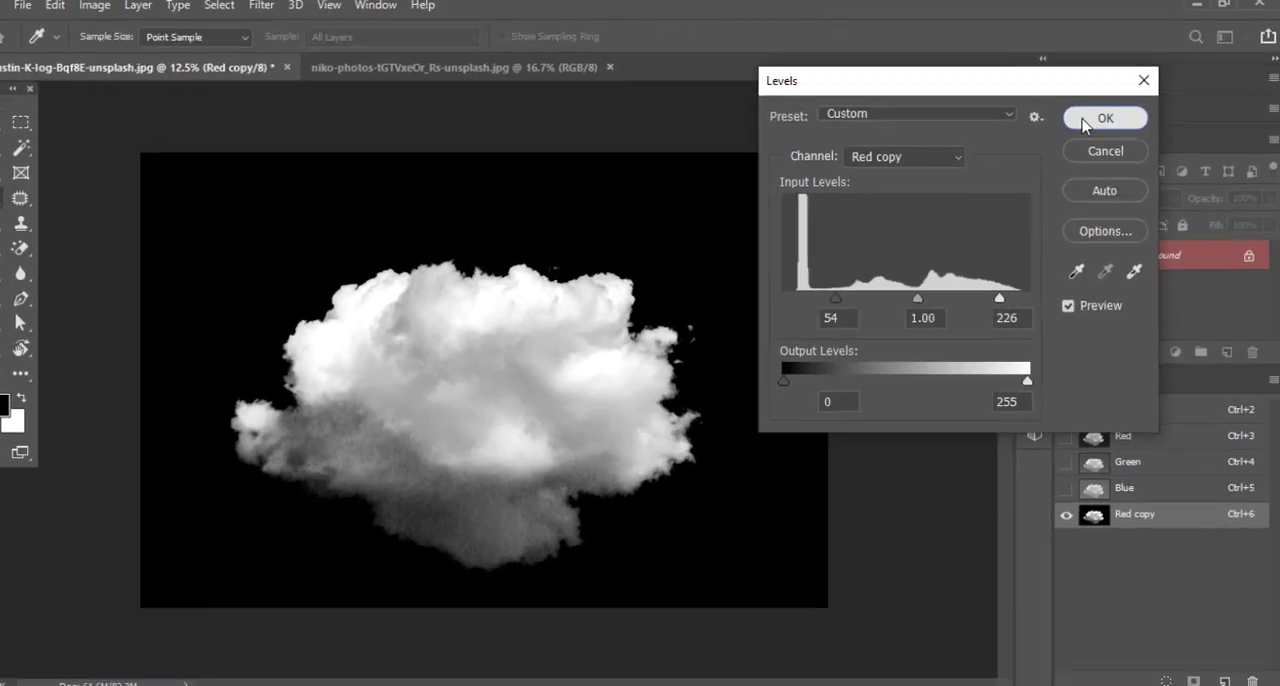
pyautogui.click(1072, 86)
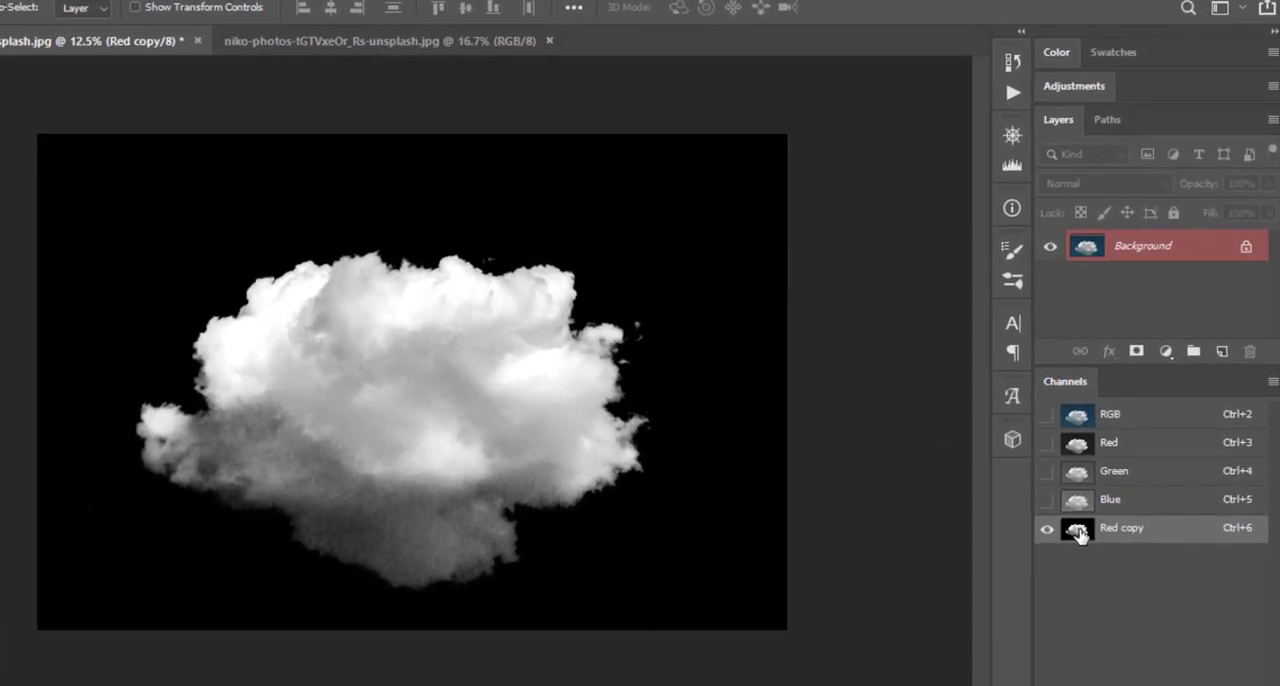
# Load the Red copy channel as a selection and use it as a layer mask on the Background layer
pyautogui.keyDown('ctrl'); pyautogui.click(1074, 534); pyautogui.keyUp('ctrl')
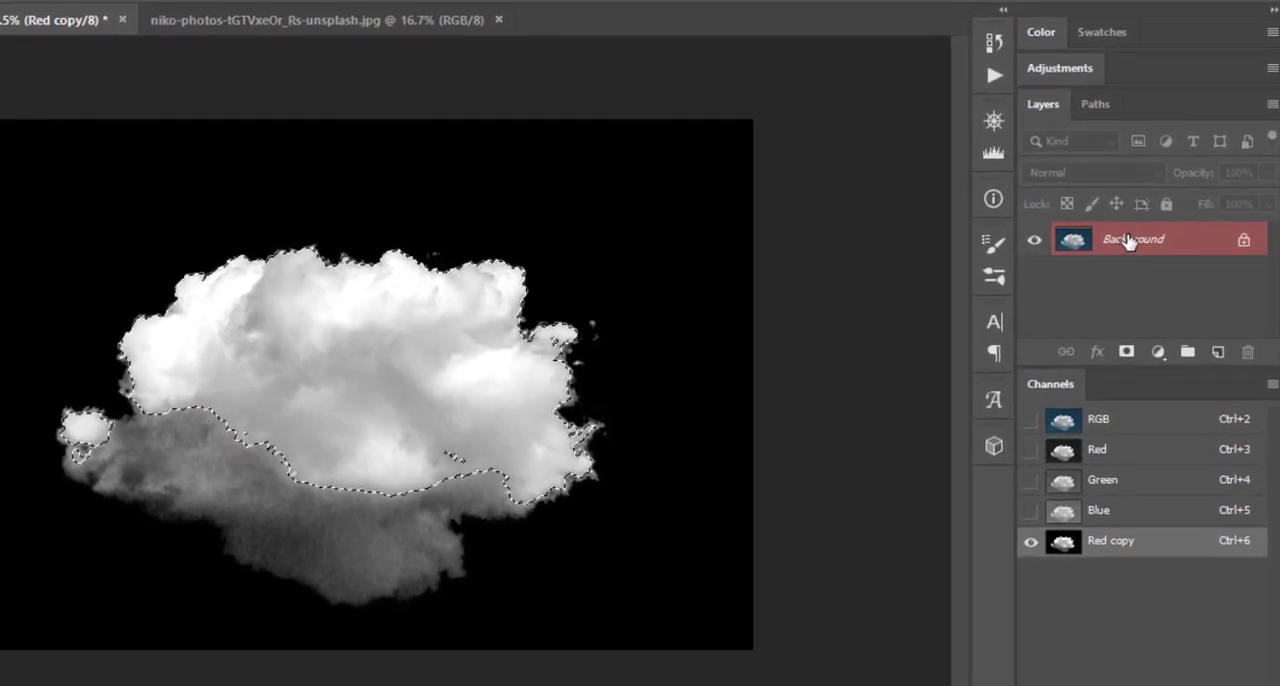
pyautogui.click(1127, 352)
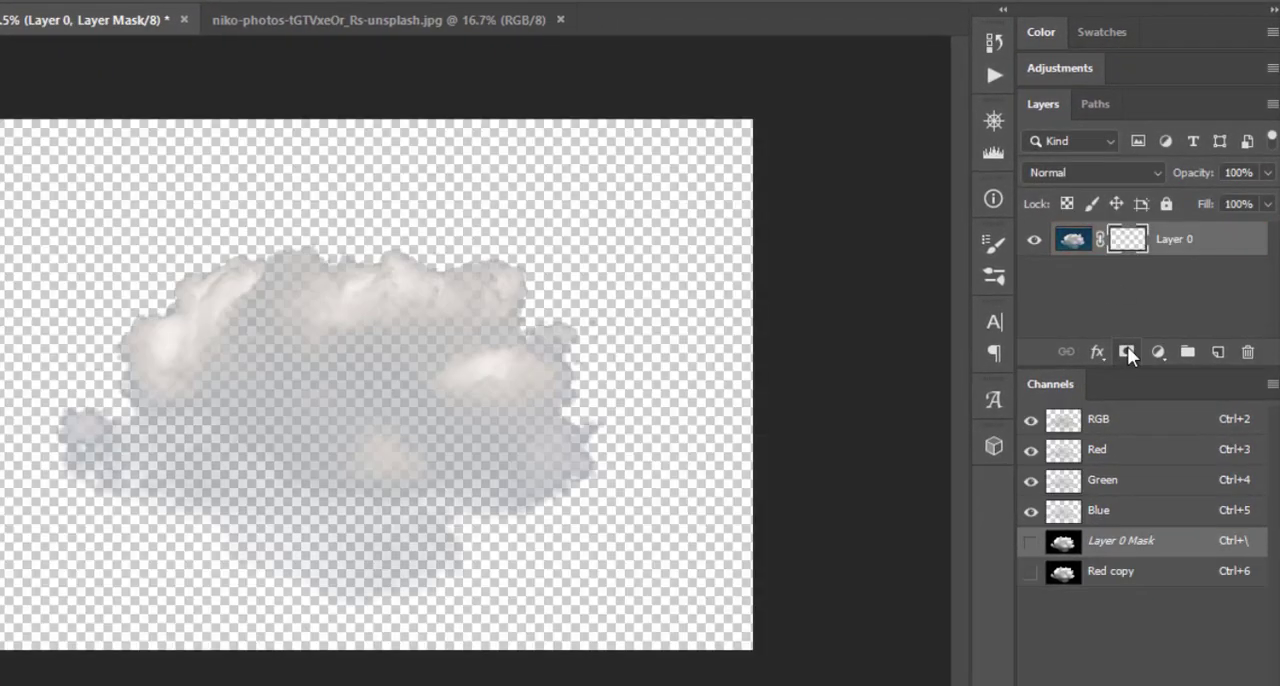
# Add a blue Solid Color fill layer beneath the masked cloud layer and shift the cloud slightly upward
pyautogui.click(1157, 352)
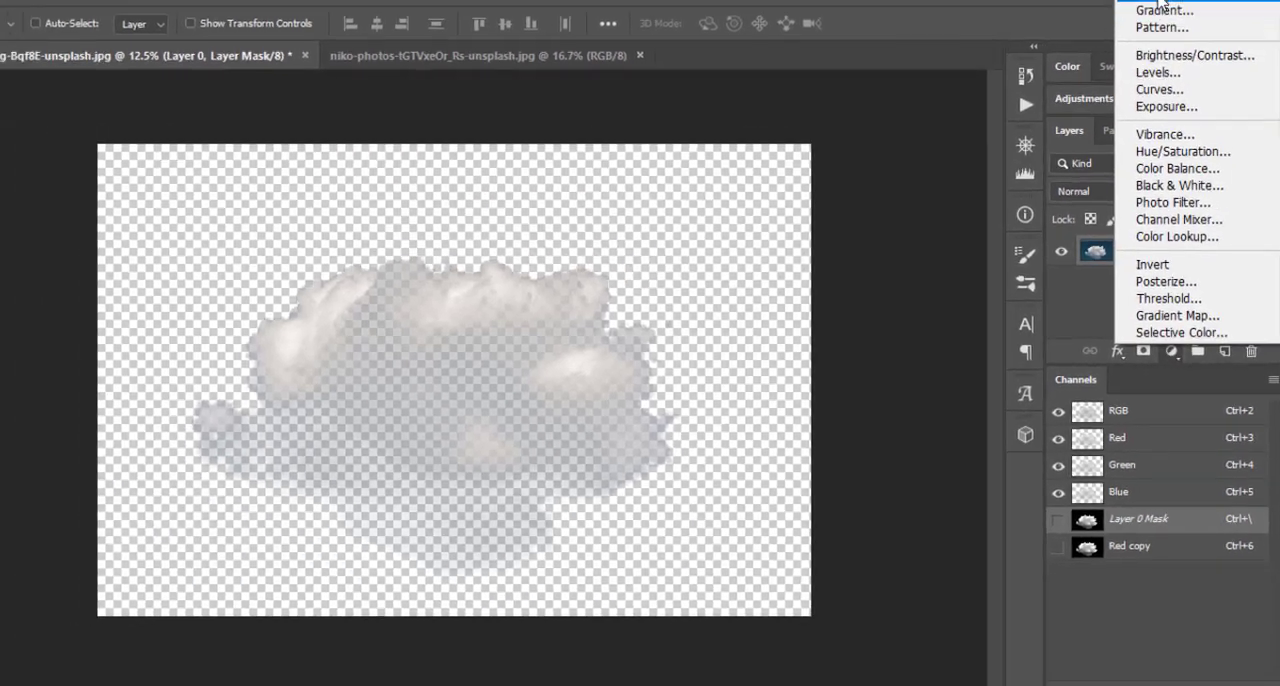
pyautogui.click(1164, 6)
pyautogui.click(934, 378)
pyautogui.moveTo(934, 378); pyautogui.dragTo(835, 325)
pyautogui.click(1214, 206)
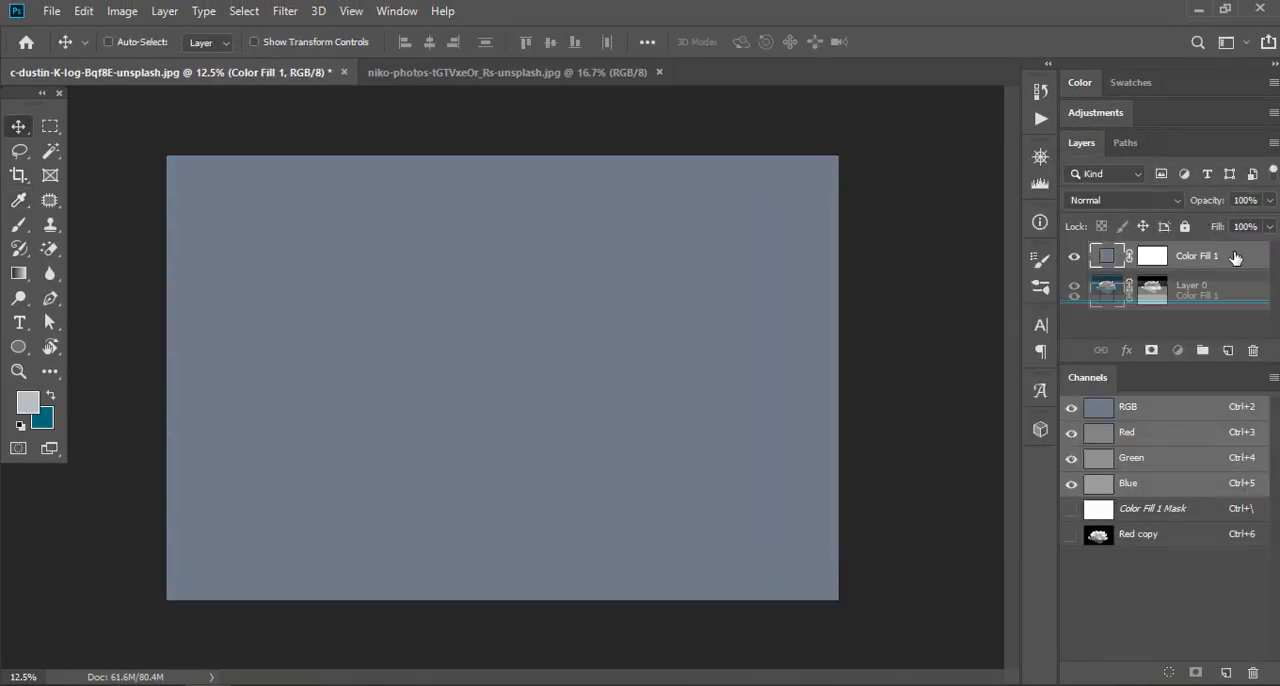
pyautogui.moveTo(1234, 257); pyautogui.dragTo(1230, 300)
pyautogui.moveTo(606, 370); pyautogui.dragTo(606, 336)
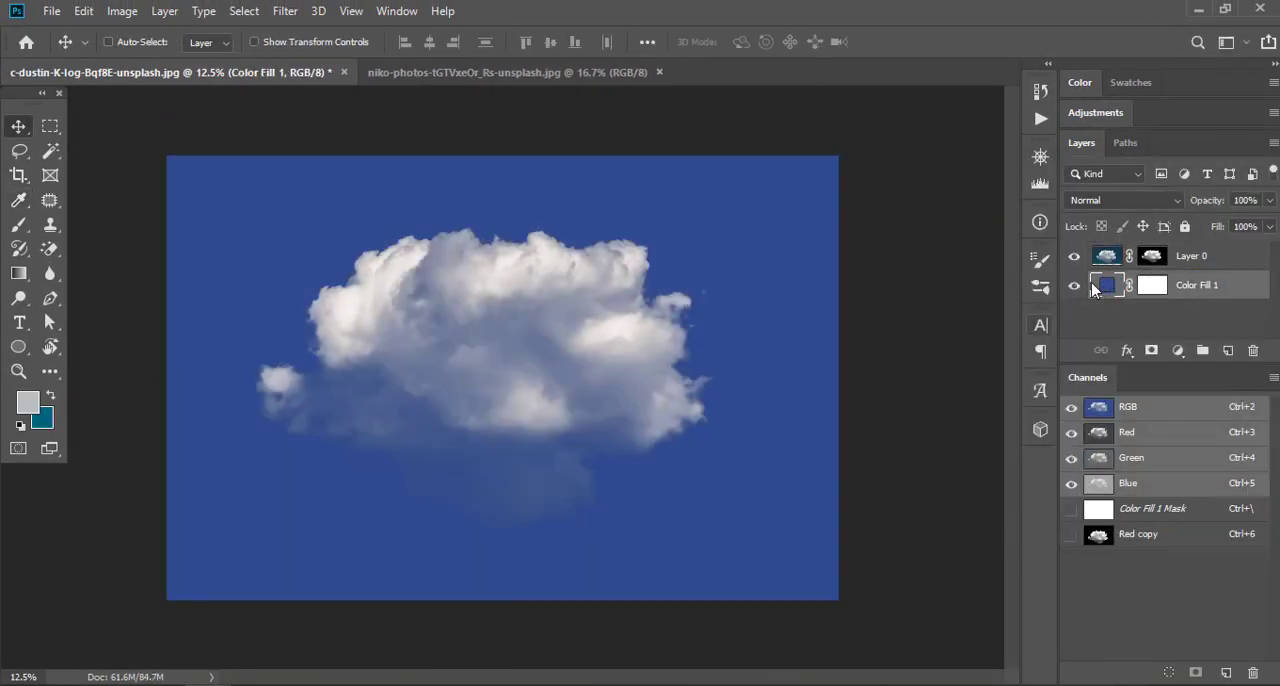
# Set the solid color fill to white (ffffff) and inspect the cloud's masked edges up close
pyautogui.doubleClick(1095, 290)
pyautogui.moveTo(847, 425); pyautogui.dragTo(737, 487)
pyautogui.moveTo(856, 406)
pyautogui.mouseDown()
pyautogui.moveTo(797, 263)
pyautogui.moveTo(751, 197)
pyautogui.moveTo(699, 187)
pyautogui.mouseUp()
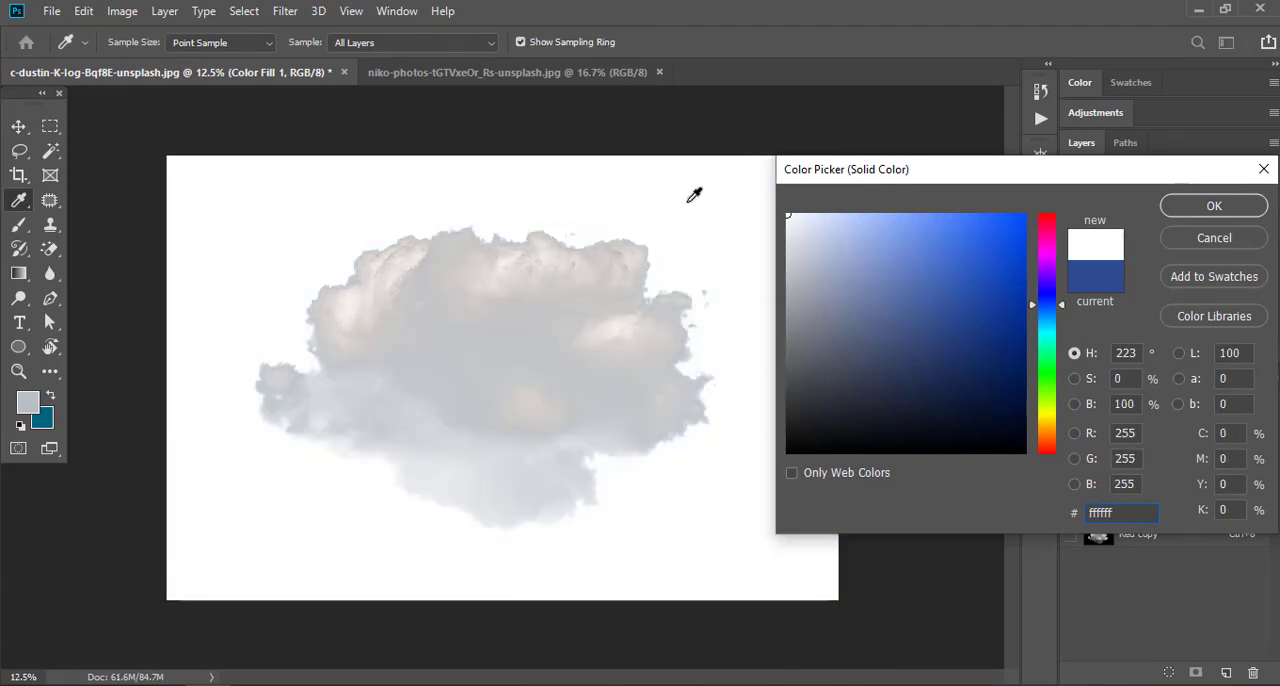
pyautogui.press('Return')
pyautogui.moveTo(394, 223); pyautogui.dragTo(471, 257)
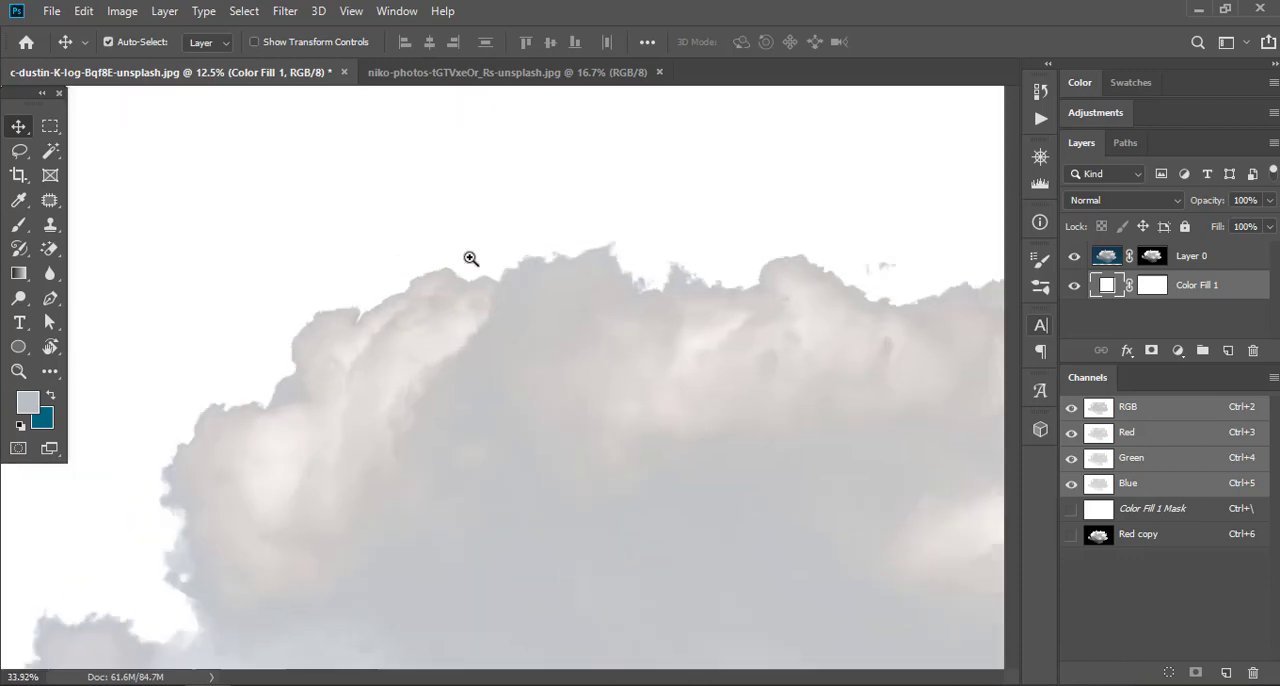
pyautogui.hotkey('ctrl', '0')
# Reduce the cloud layer's color saturation with a Hue/Saturation adjustment applied to Layer 0
pyautogui.keyDown('ctrl'); pyautogui.click(334, 271); pyautogui.keyUp('ctrl')
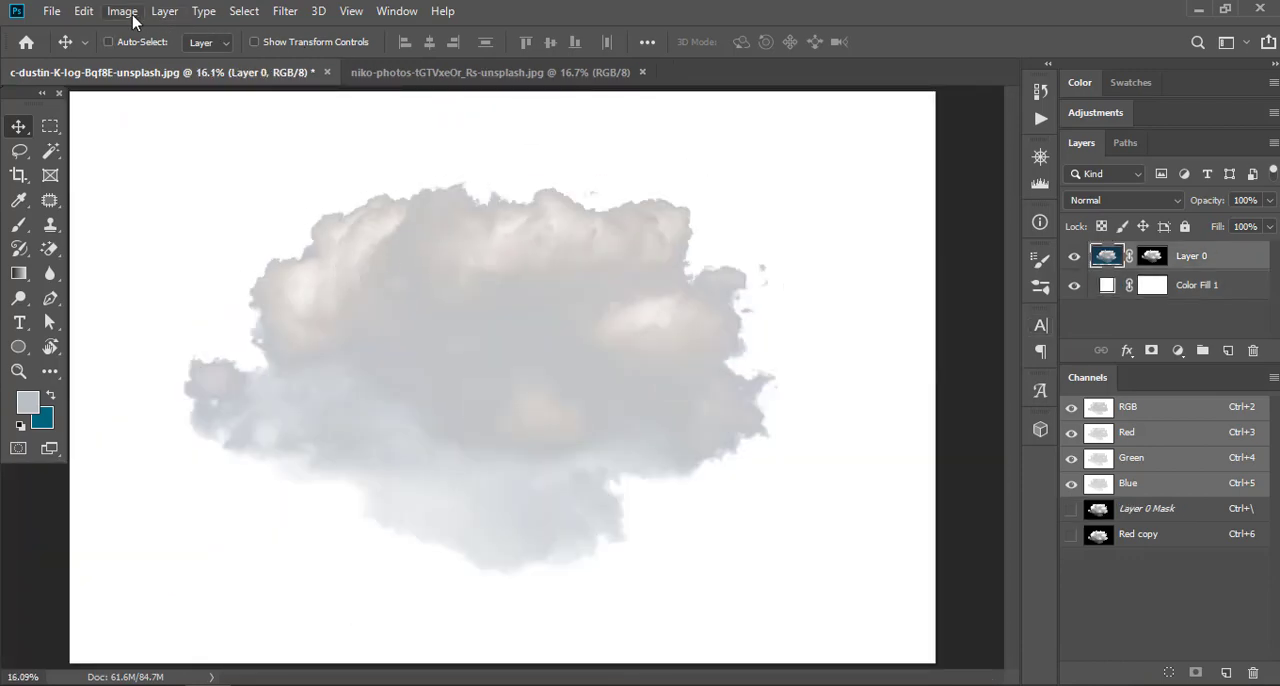
pyautogui.click(123, 12)
pyautogui.moveTo(150, 61)
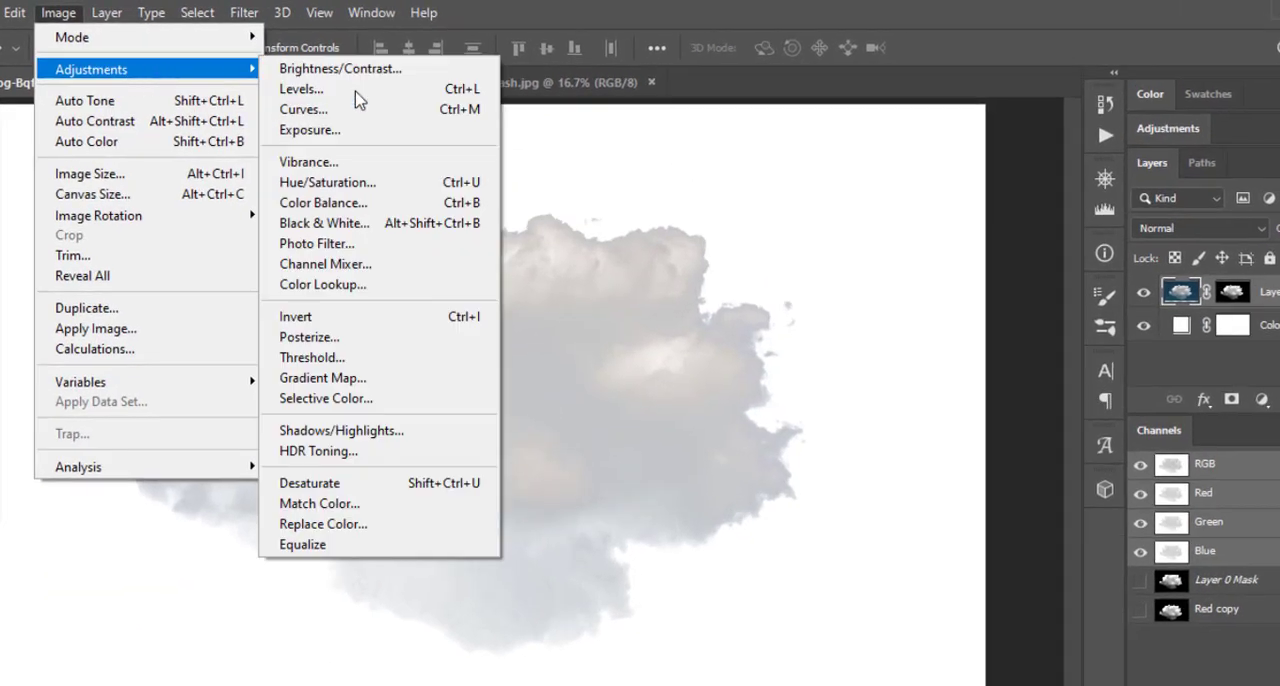
pyautogui.click(374, 190)
pyautogui.moveTo(757, 80); pyautogui.dragTo(897, 97)
pyautogui.moveTo(944, 284); pyautogui.dragTo(849, 282)
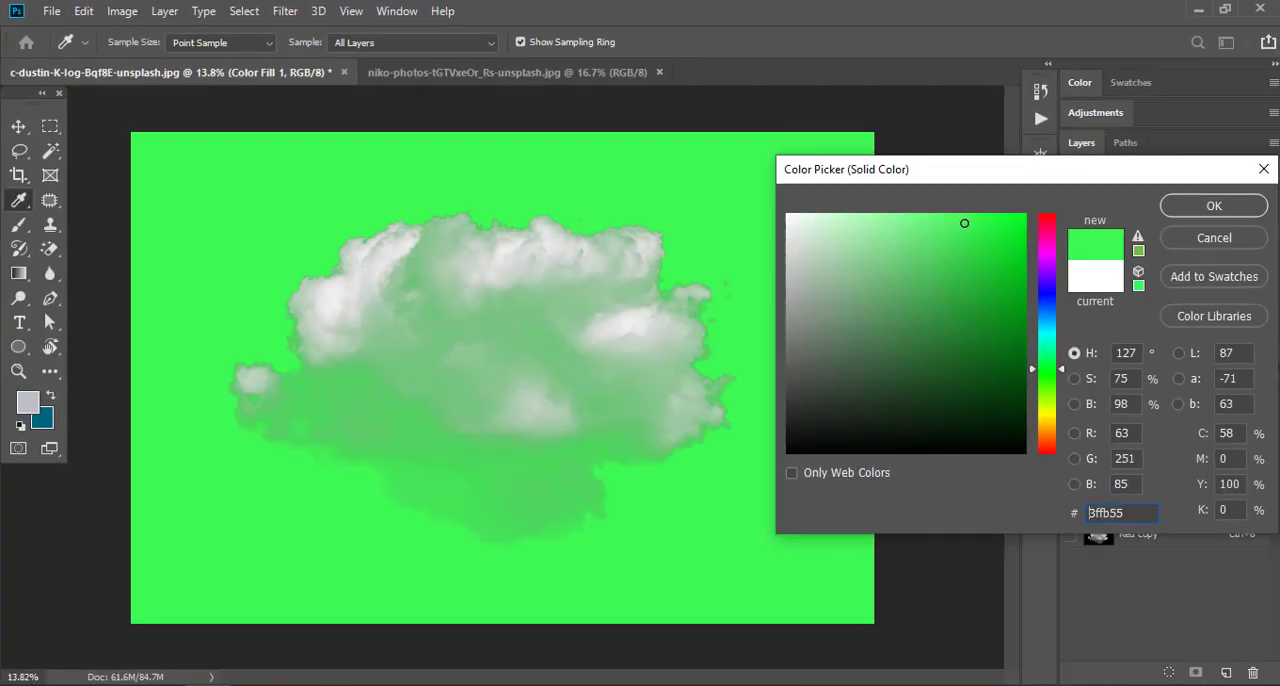
# Set the solid color fill behind the cloud to blue-grey 808ea6
pyautogui.write('808ea6')
pyautogui.press('Return')
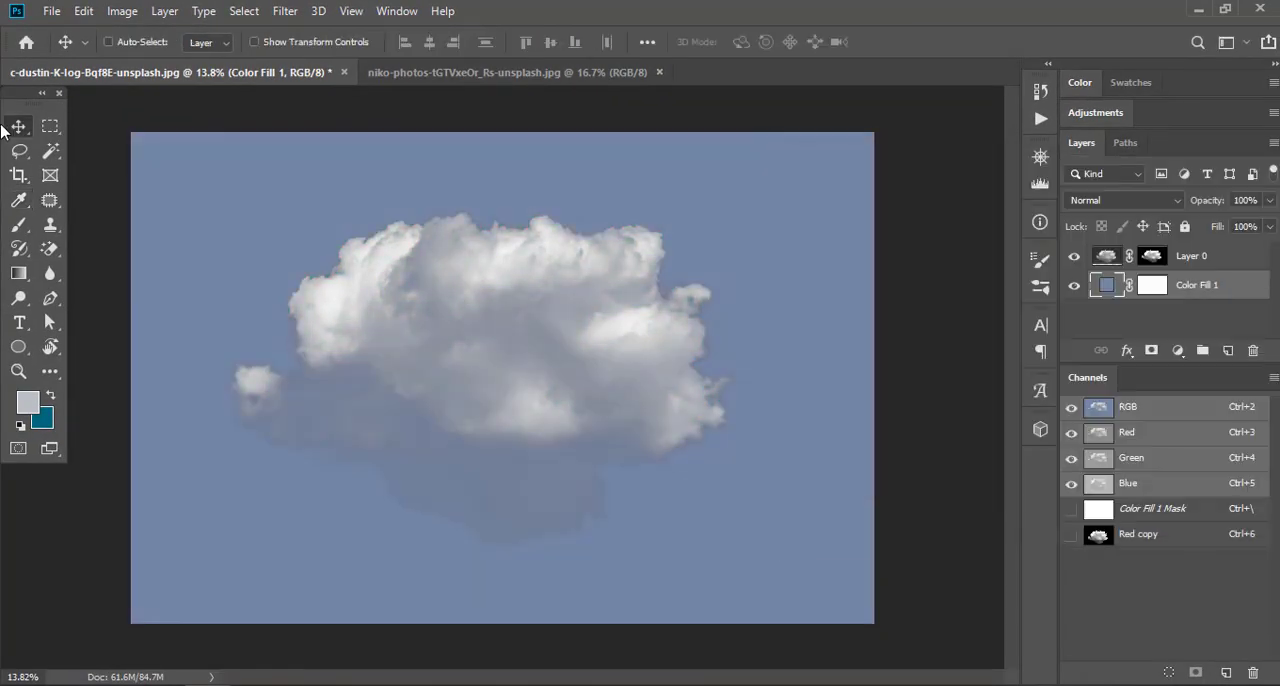
# Switch to the tree photo, compare its Red, Green and Blue channels and duplicate the Blue channel
pyautogui.click(517, 80)
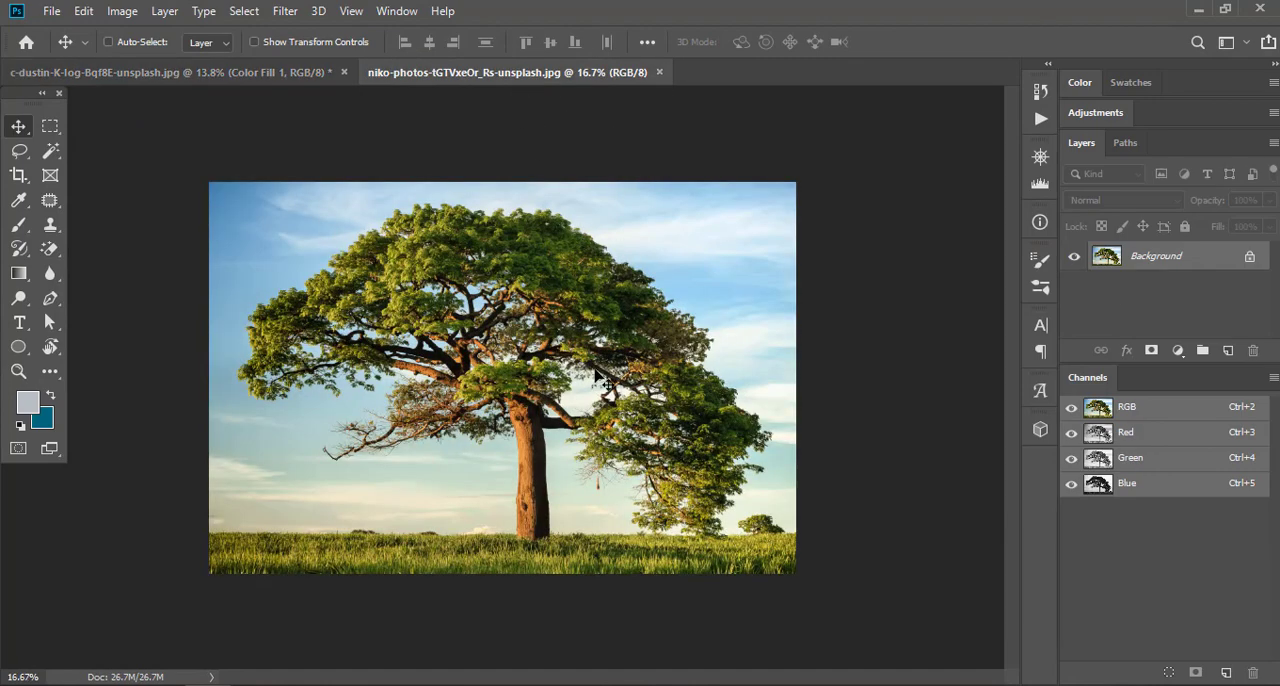
pyautogui.hotkey('ctrl', '0')
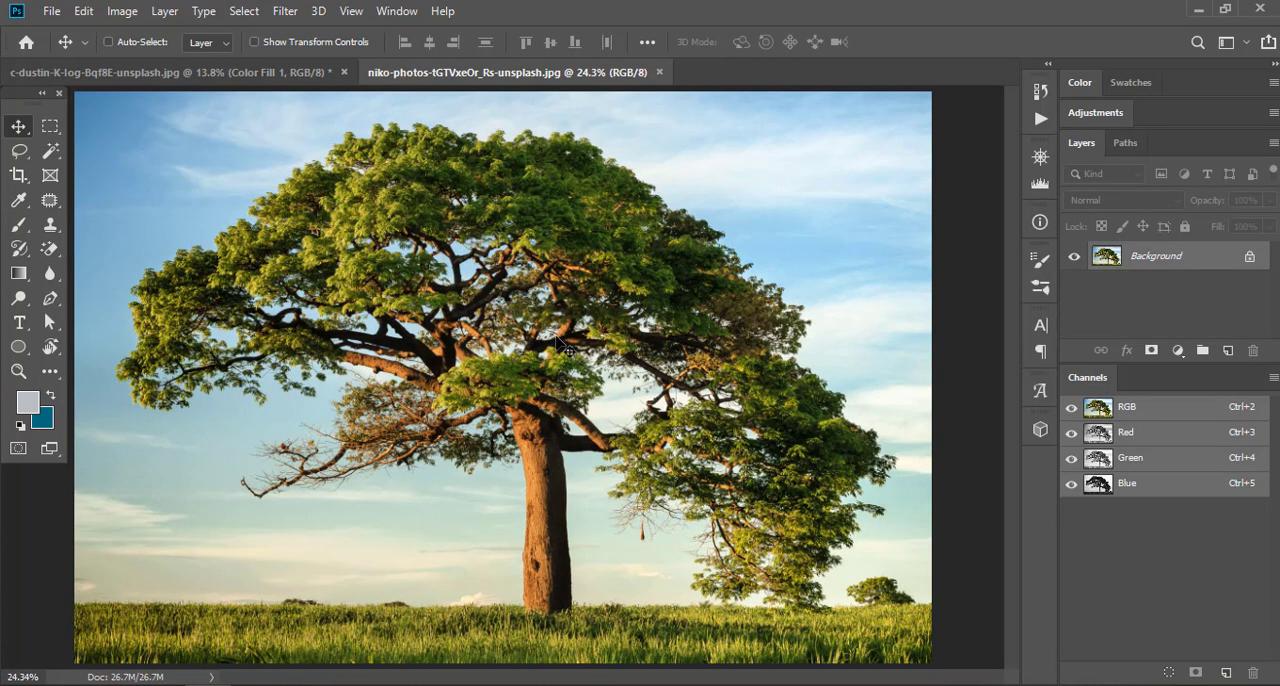
pyautogui.hotkey('ctrl', 'space')
pyautogui.moveTo(511, 300); pyautogui.dragTo(507, 299)
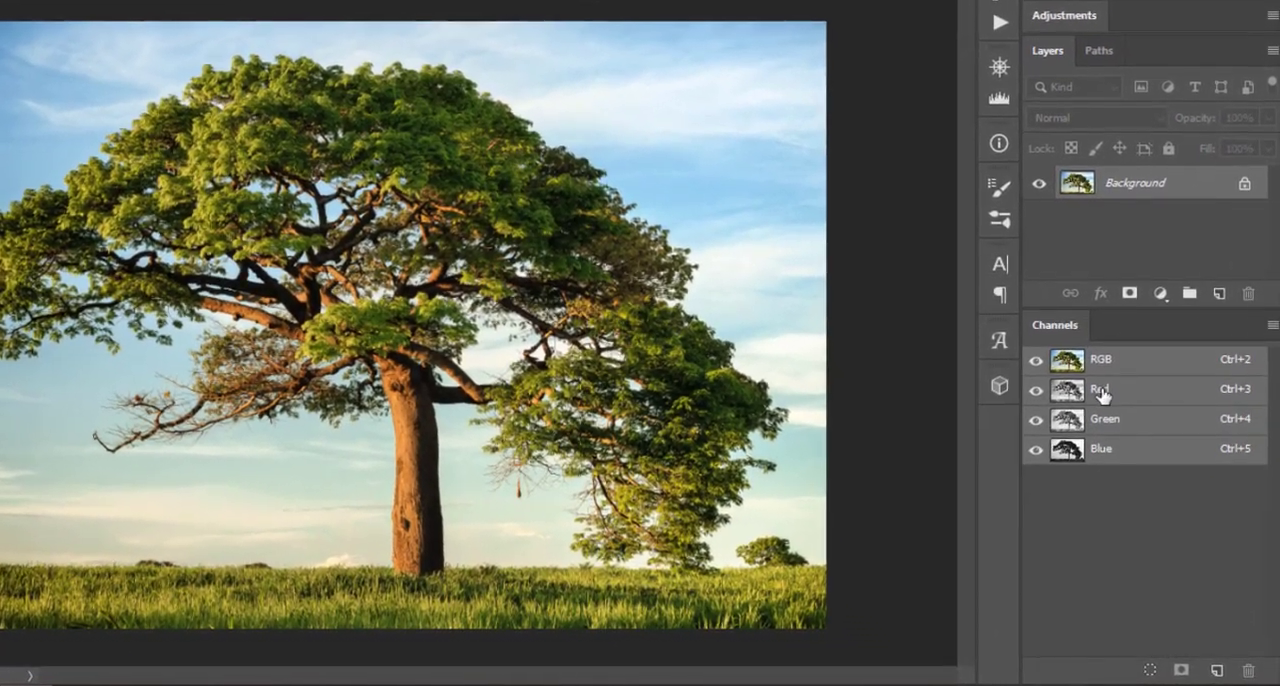
pyautogui.click(1102, 394)
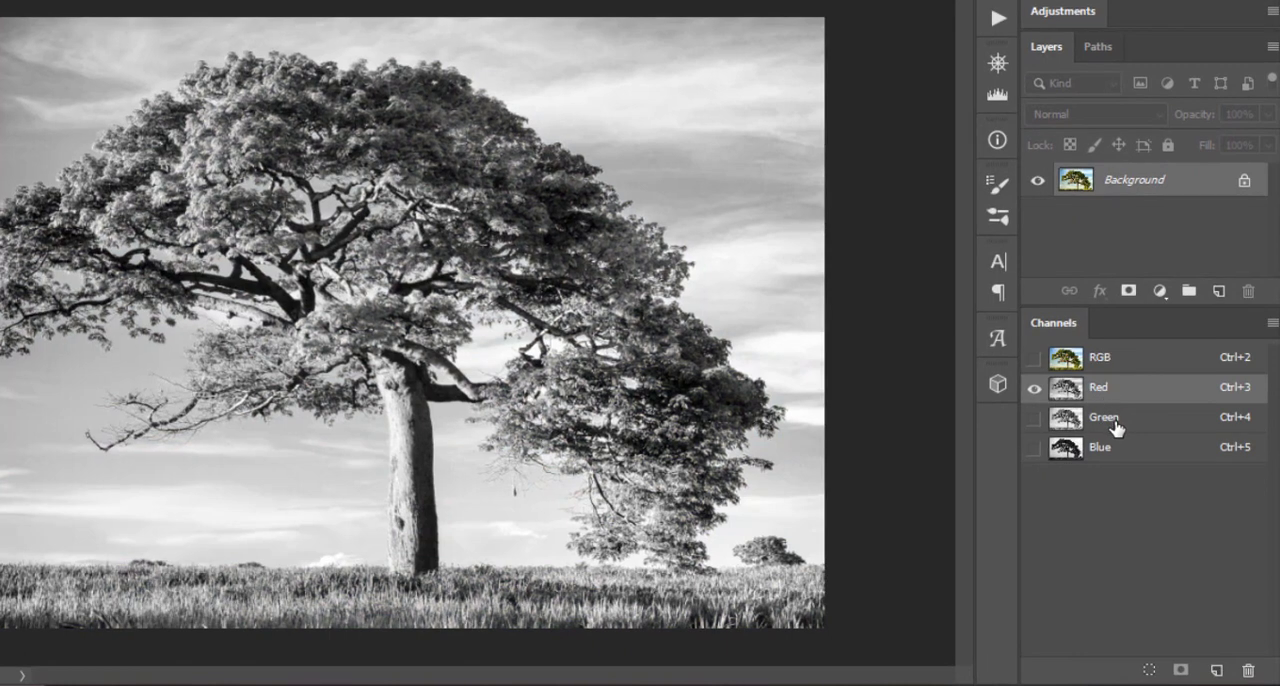
pyautogui.click(1118, 429)
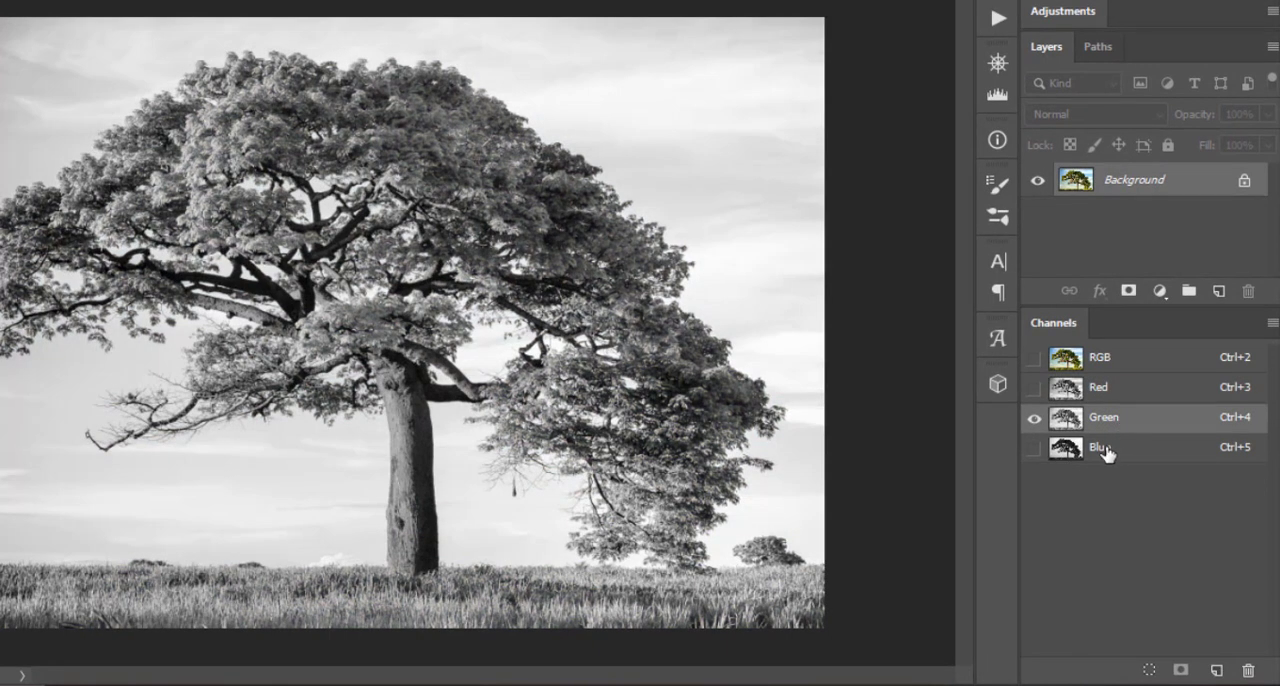
pyautogui.click(1120, 449)
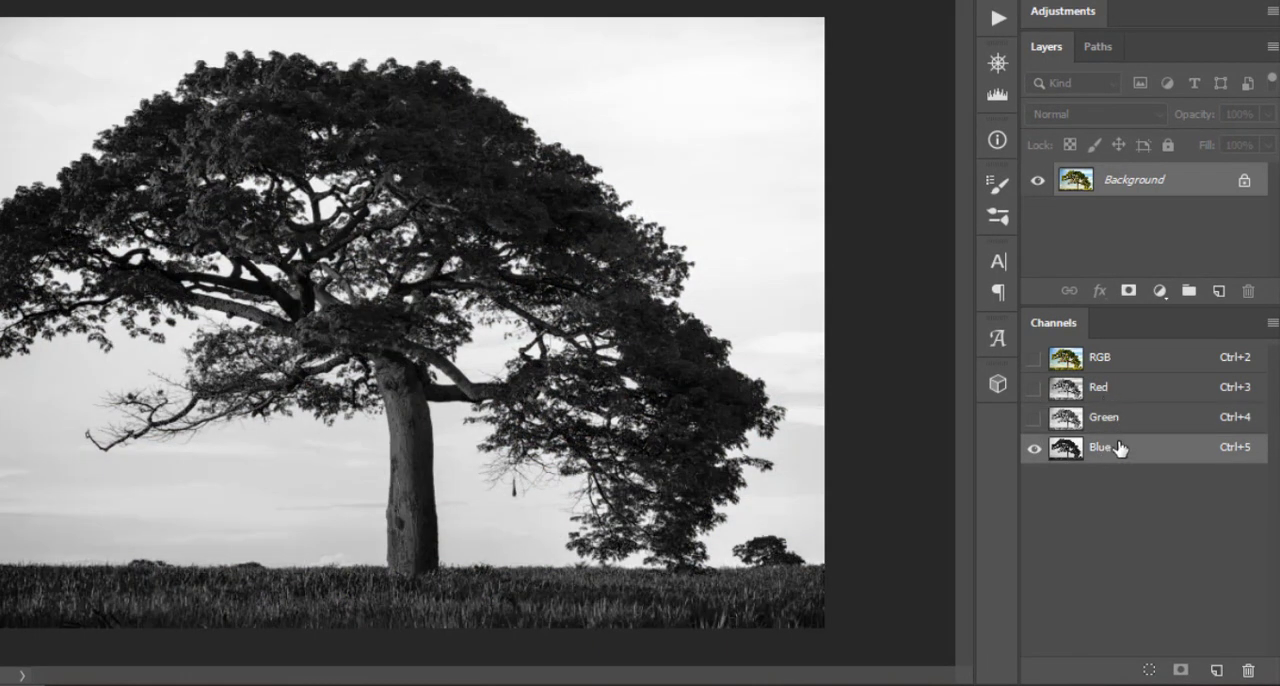
pyautogui.moveTo(1120, 449); pyautogui.dragTo(1220, 663)
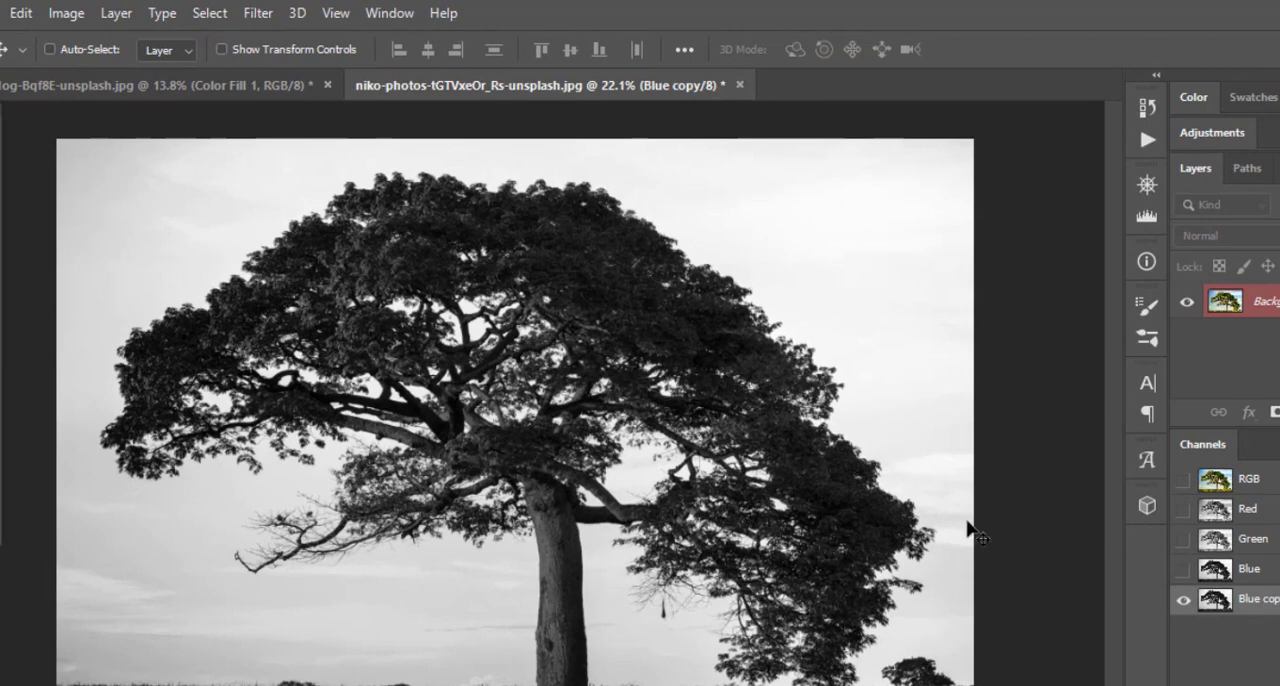
# Apply Levels to the Blue copy channel with the black input at 41 and the white input lowered until the sky is pure white
pyautogui.click(60, 14)
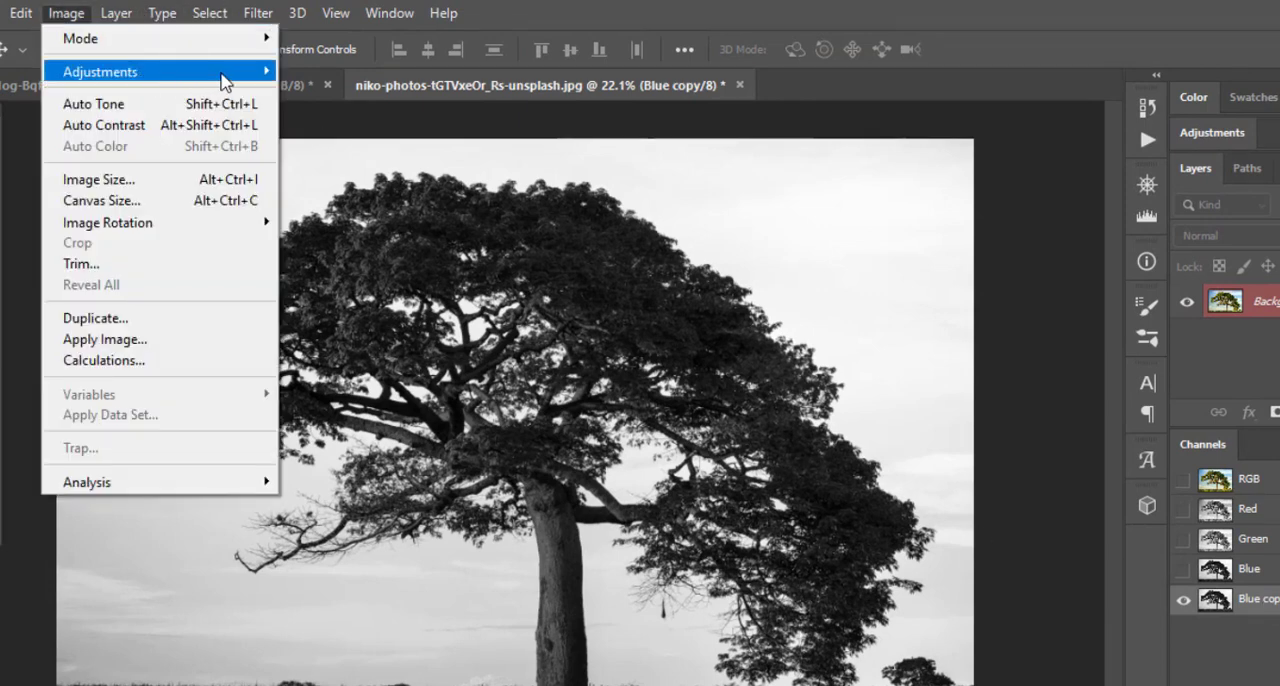
pyautogui.moveTo(223, 76)
pyautogui.click(325, 91)
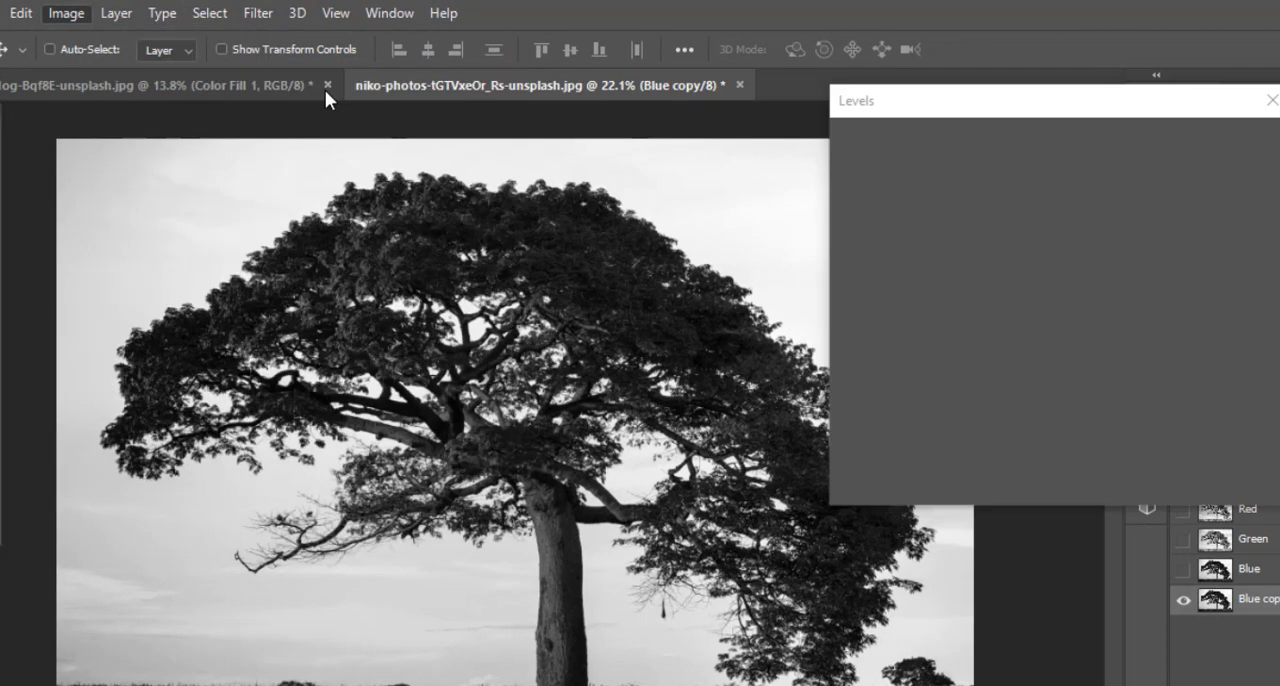
pyautogui.moveTo(882, 108); pyautogui.dragTo(965, 94)
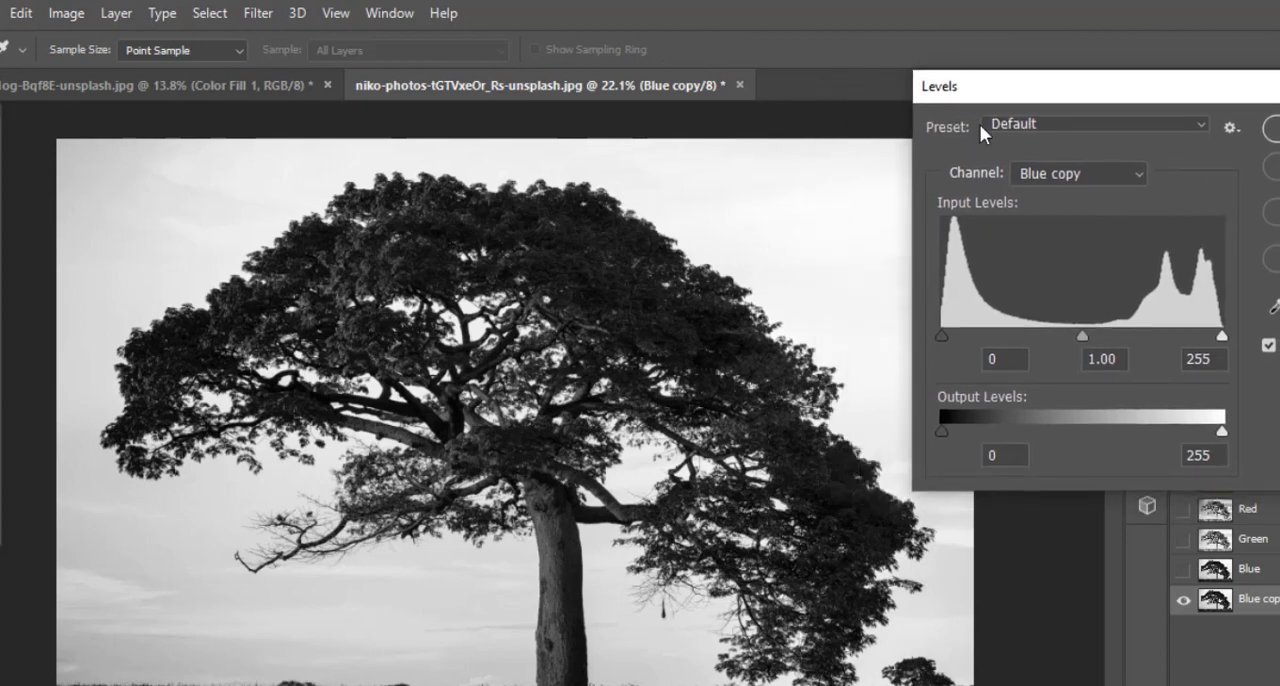
pyautogui.moveTo(941, 336); pyautogui.dragTo(1005, 336)
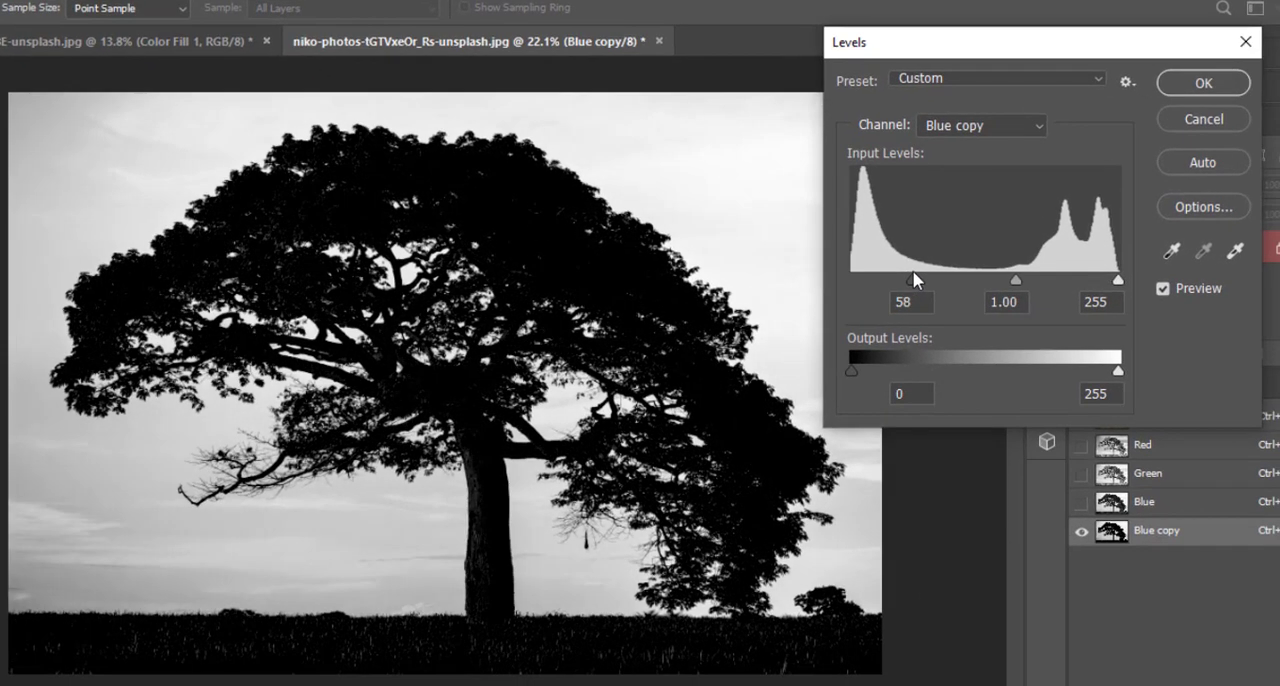
pyautogui.moveTo(913, 272)
pyautogui.mouseDown()
pyautogui.moveTo(934, 272)
pyautogui.moveTo(896, 274)
pyautogui.mouseUp()
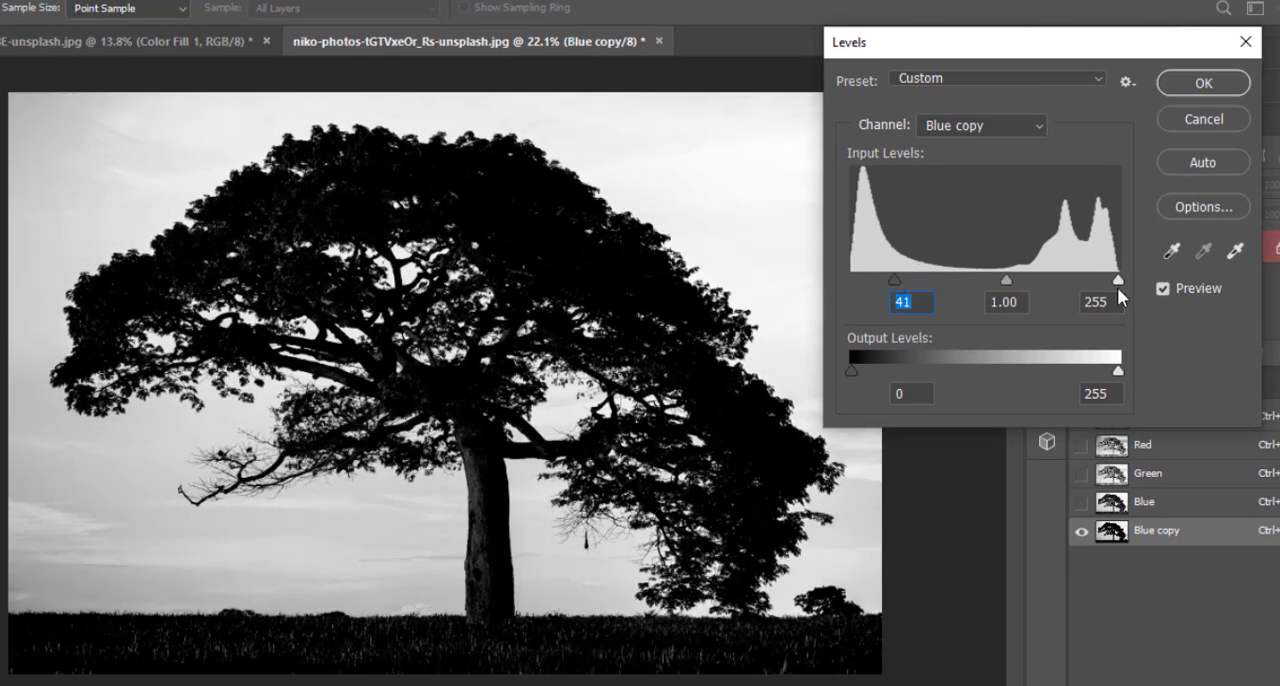
pyautogui.moveTo(1117, 283); pyautogui.dragTo(987, 282)
pyautogui.click(1175, 82)
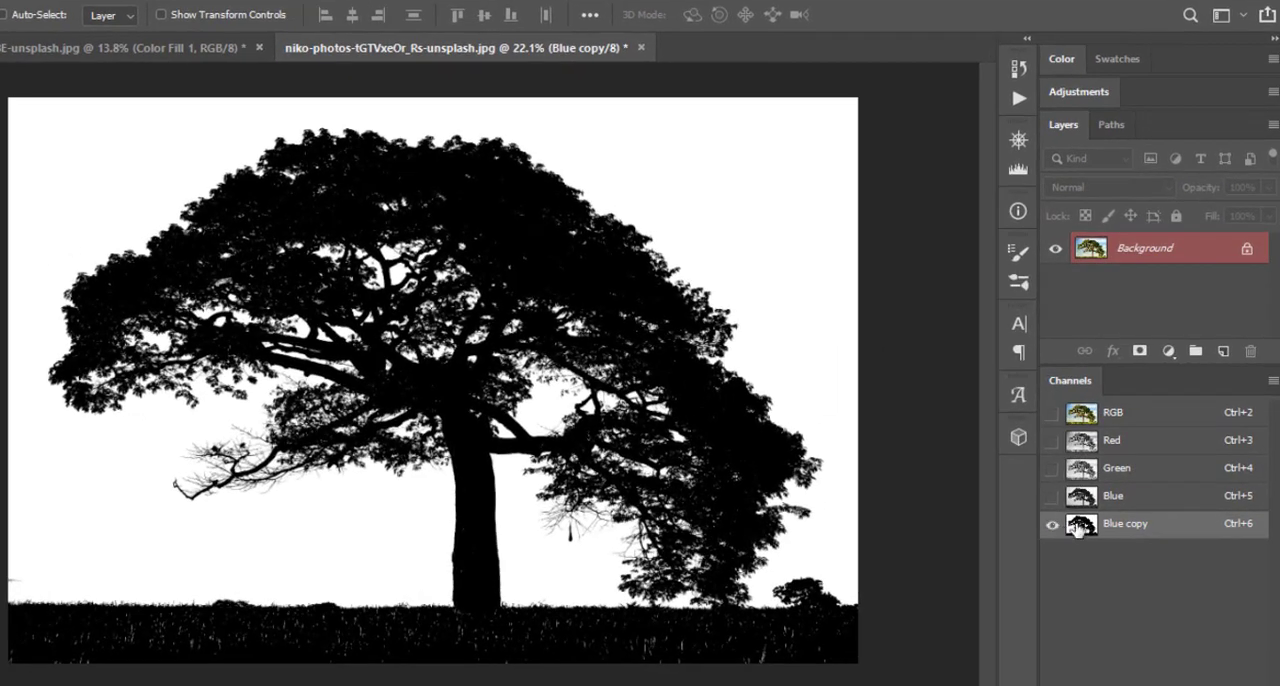
# Load the Blue copy channel as a selection, invert it and add it as a layer mask on the tree layer
pyautogui.keyDown('ctrl'); pyautogui.click(1083, 528); pyautogui.keyUp('ctrl')
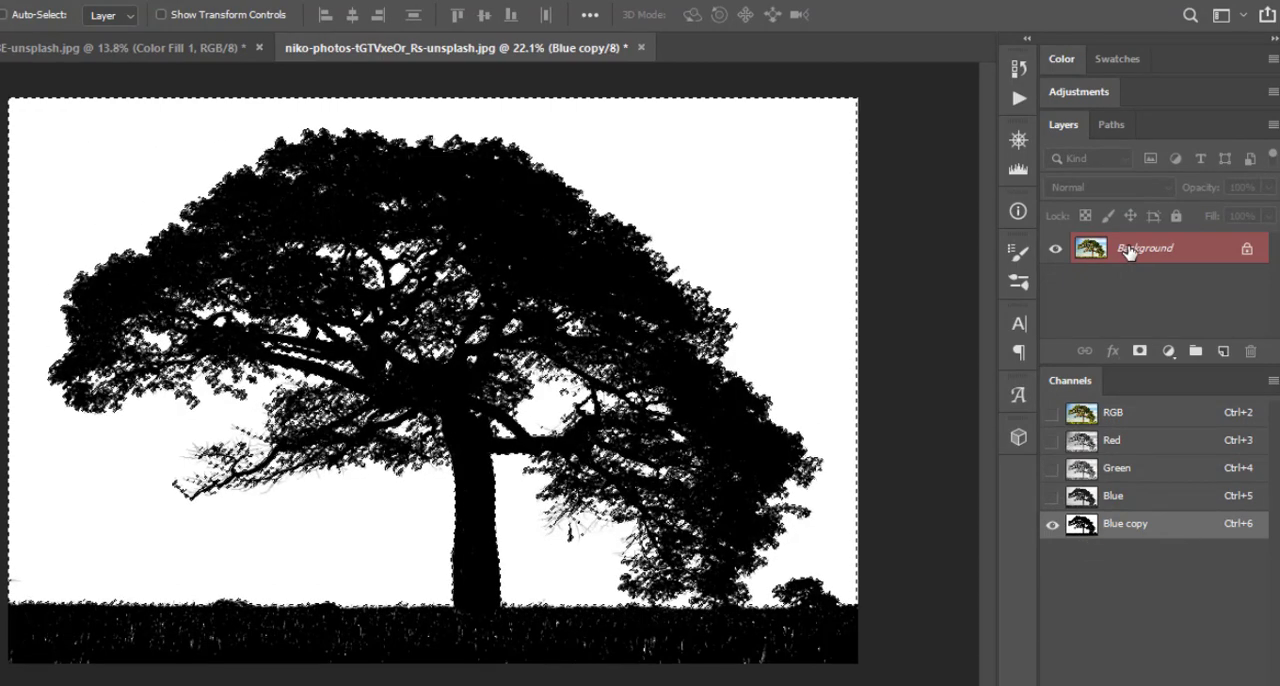
pyautogui.click(1138, 352)
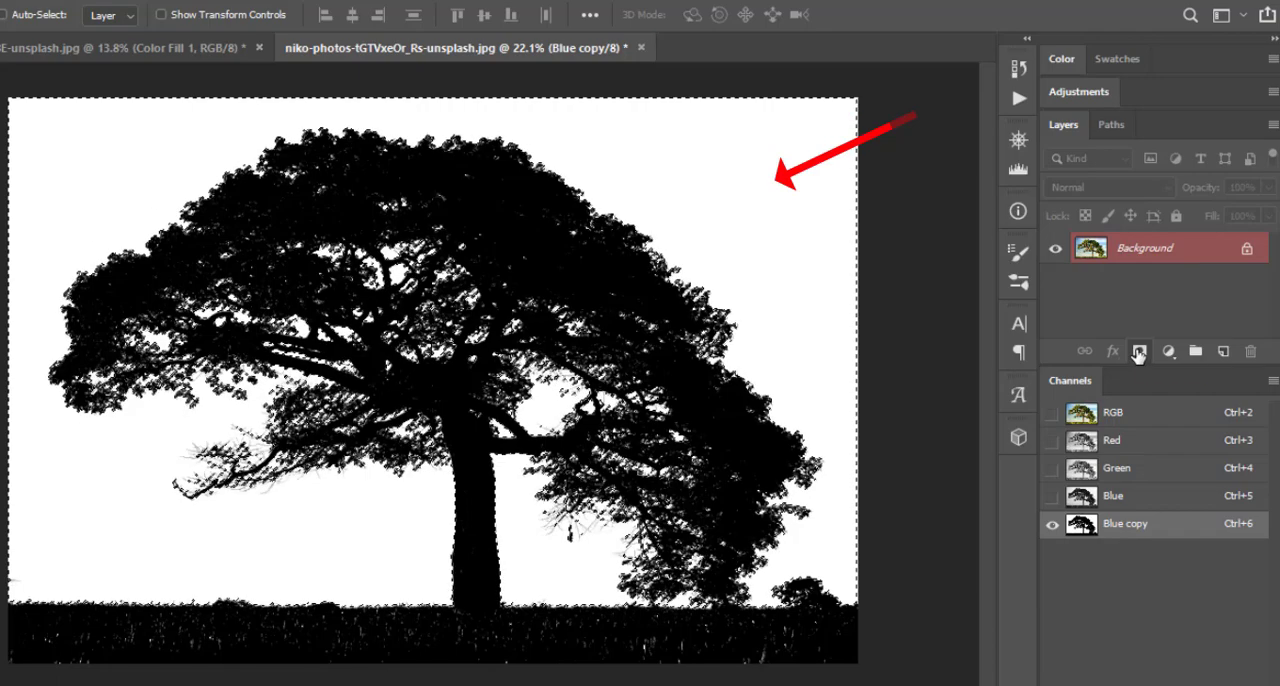
pyautogui.hotkey('ctrl', 'z')
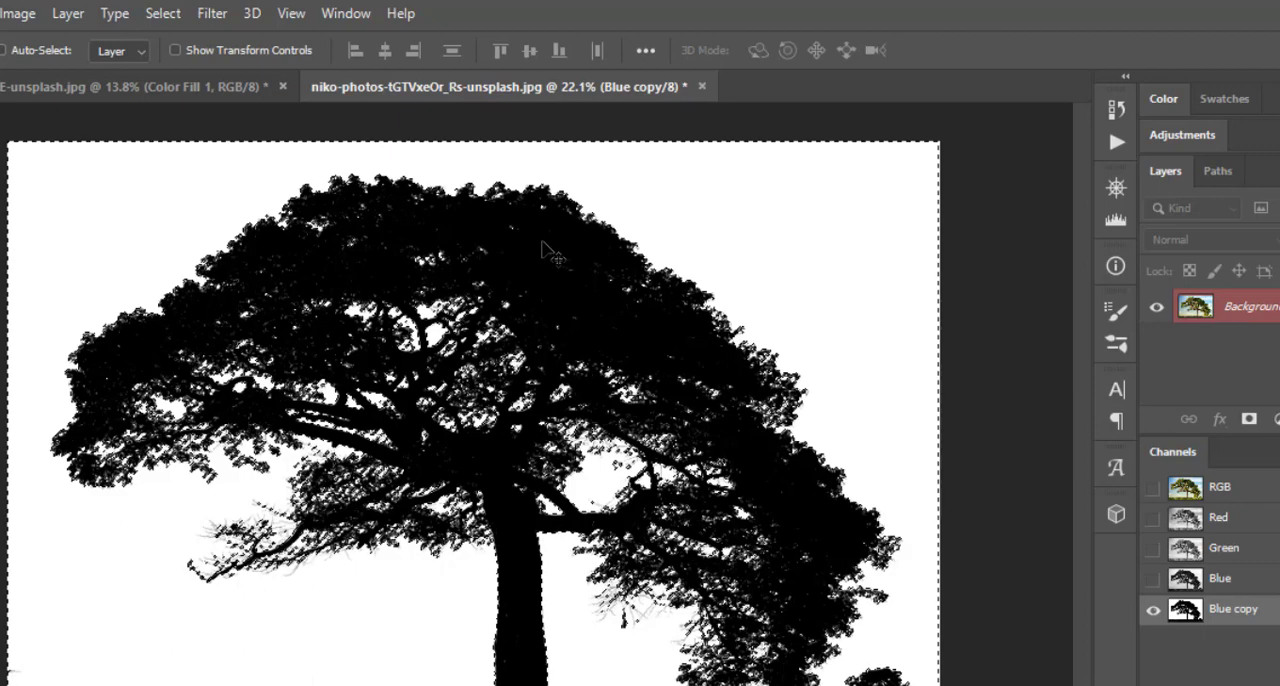
pyautogui.click(163, 16)
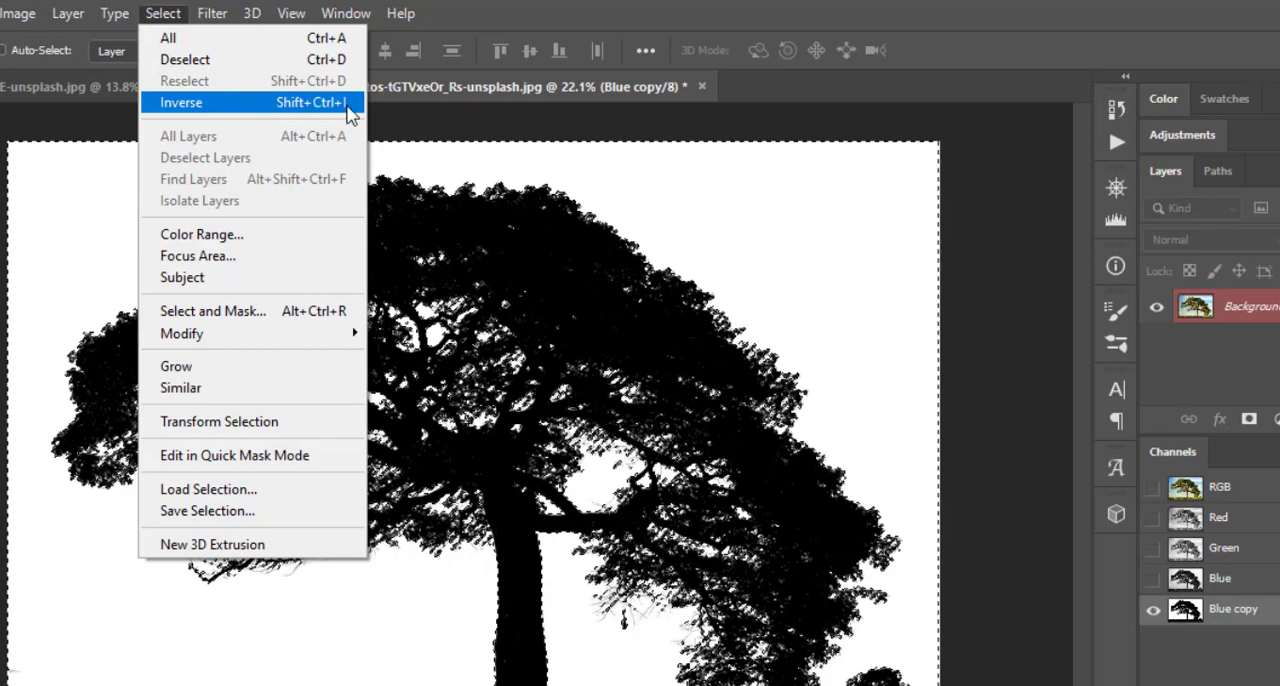
pyautogui.click(285, 103)
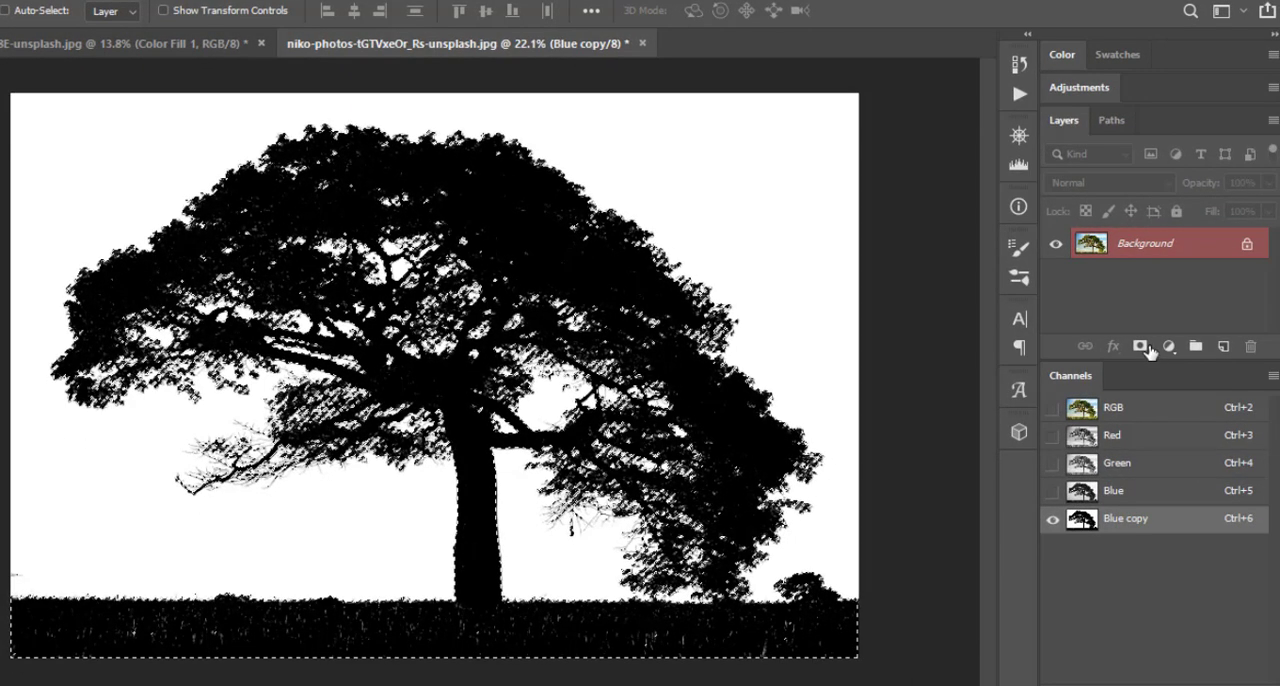
pyautogui.click(1140, 346)
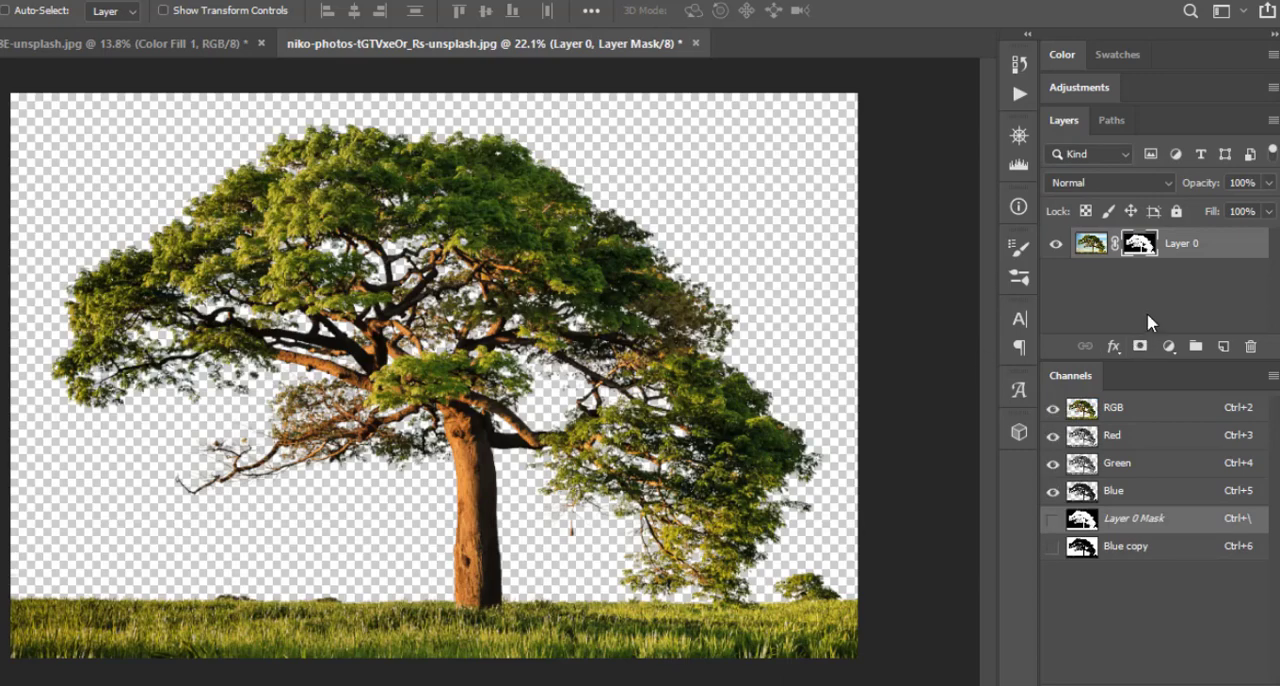
# Add a light grey b9bec4 solid color fill layer and place it beneath the masked tree layer
pyautogui.click(1144, 309)
pyautogui.click(1168, 346)
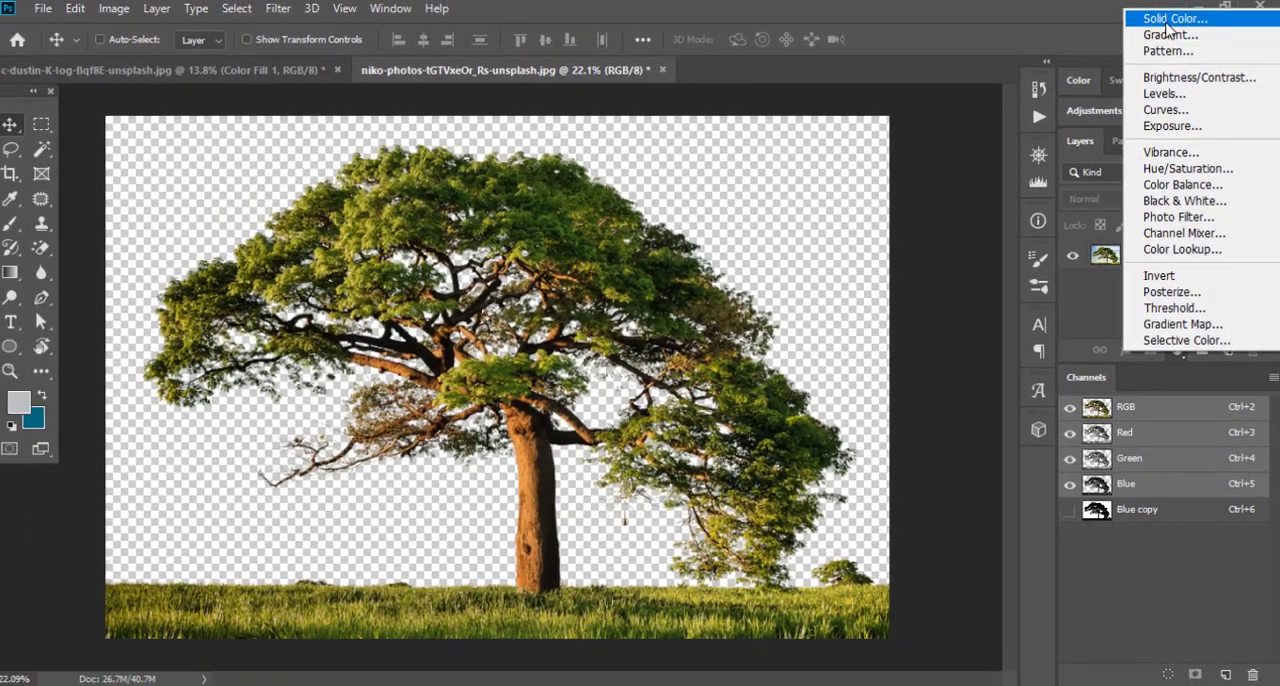
pyautogui.click(1168, 20)
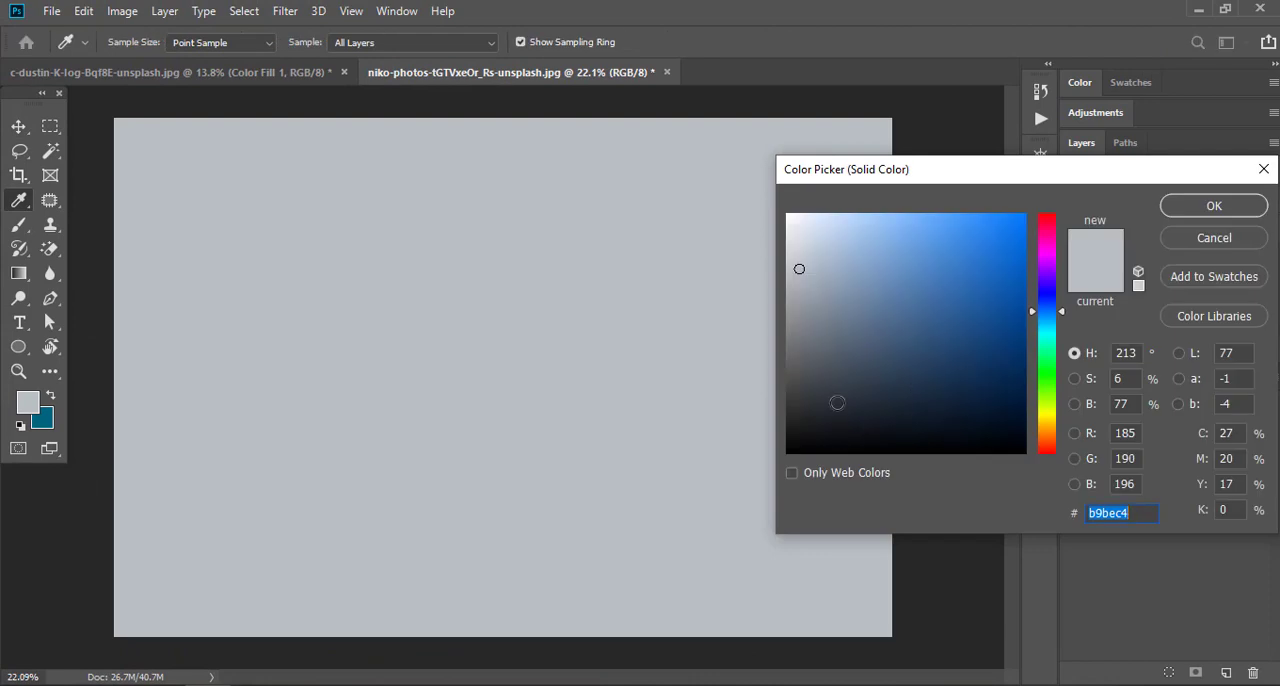
pyautogui.click(1187, 208)
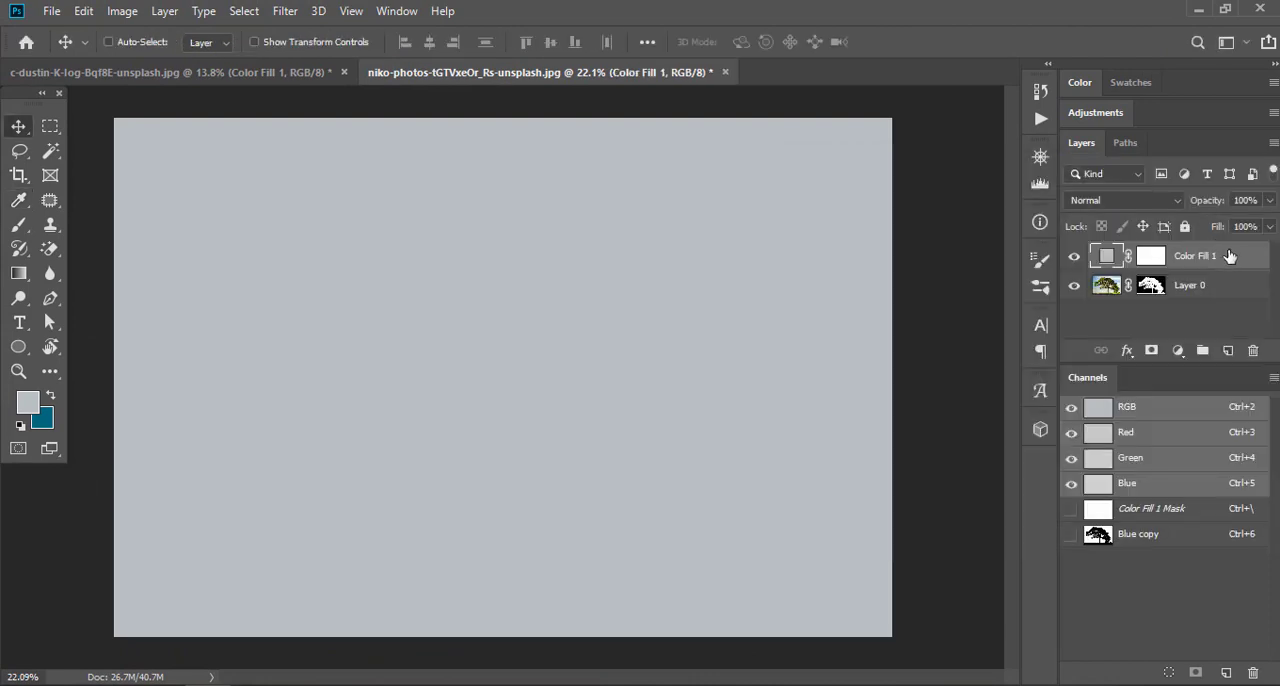
pyautogui.moveTo(1230, 256); pyautogui.dragTo(1200, 340)
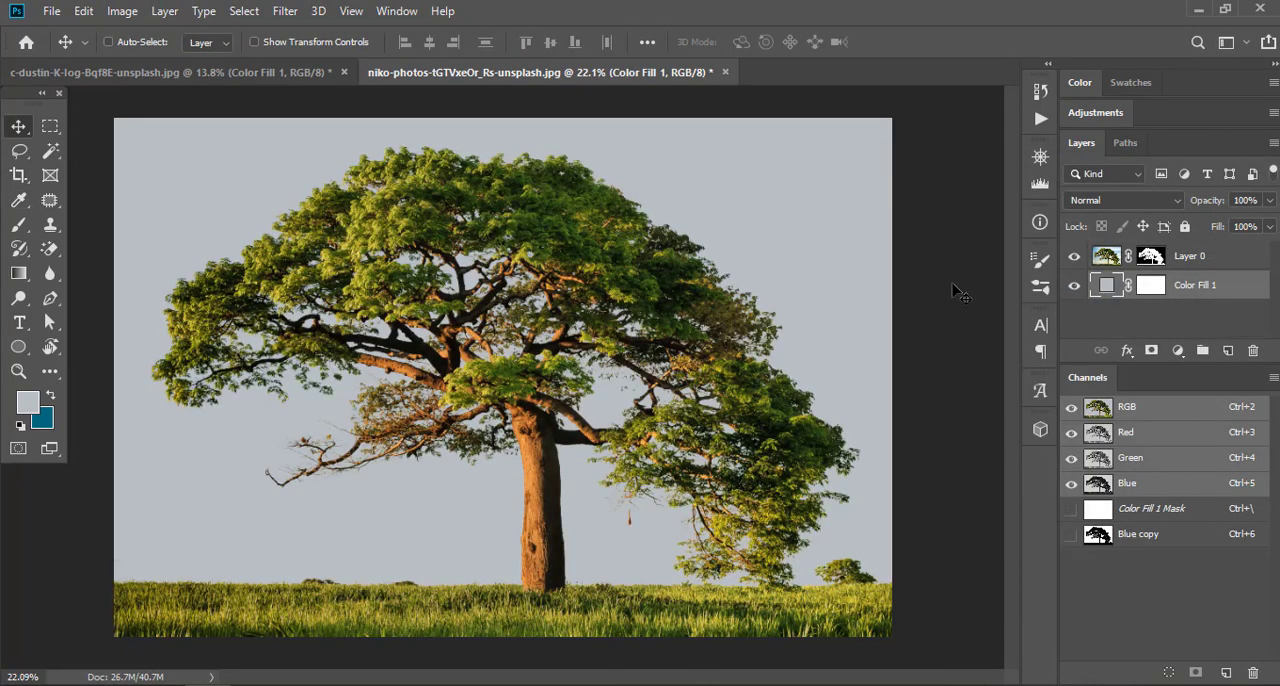
# Examine the masked edges of the tree's leaves, branches and trunk up close against the light grey background
pyautogui.keyDown('ctrl'); pyautogui.click(529, 331); pyautogui.keyUp('ctrl')
pyautogui.moveTo(484, 360); pyautogui.dragTo(754, 405)
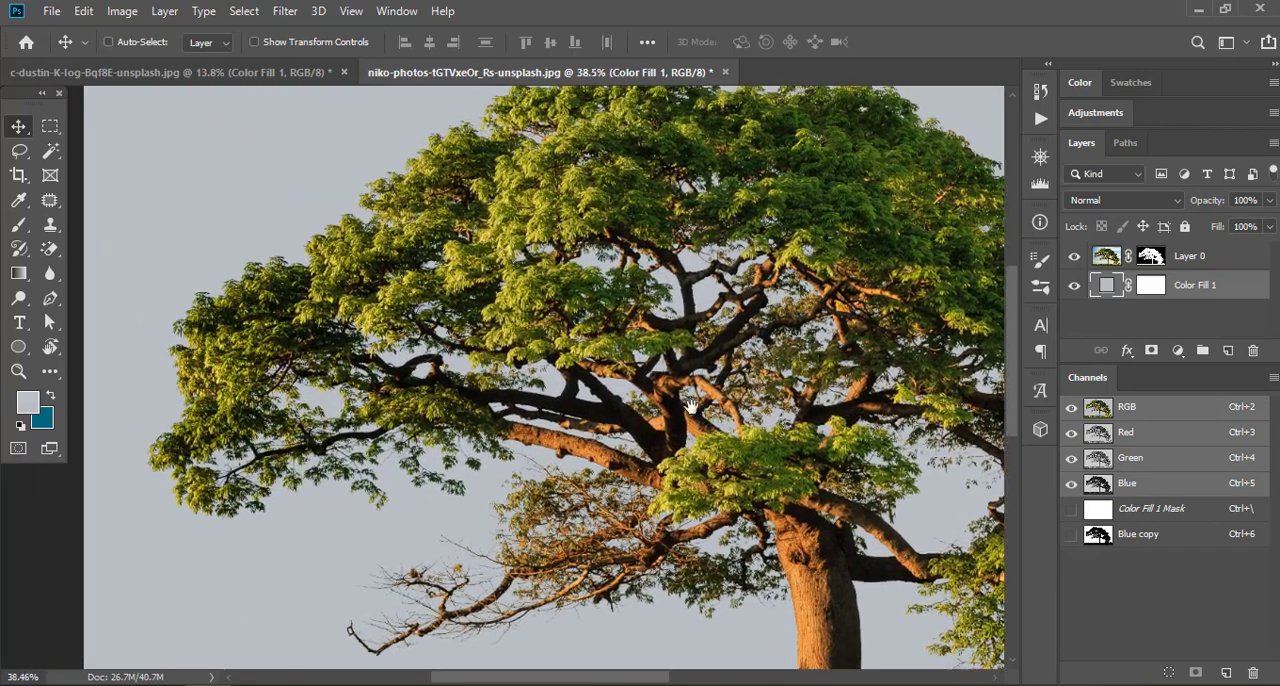
pyautogui.keyDown('ctrl'); pyautogui.click(338, 315); pyautogui.keyUp('ctrl')
pyautogui.moveTo(553, 459); pyautogui.dragTo(587, 224)
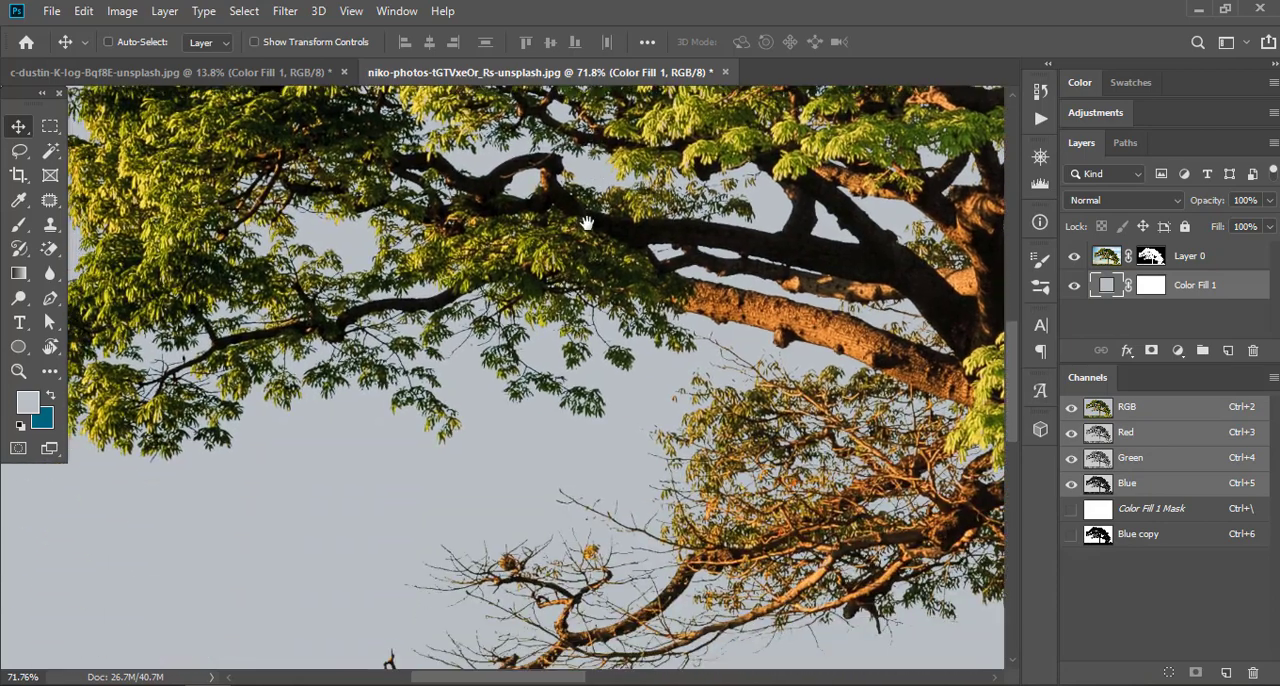
pyautogui.moveTo(555, 335); pyautogui.dragTo(254, 246)
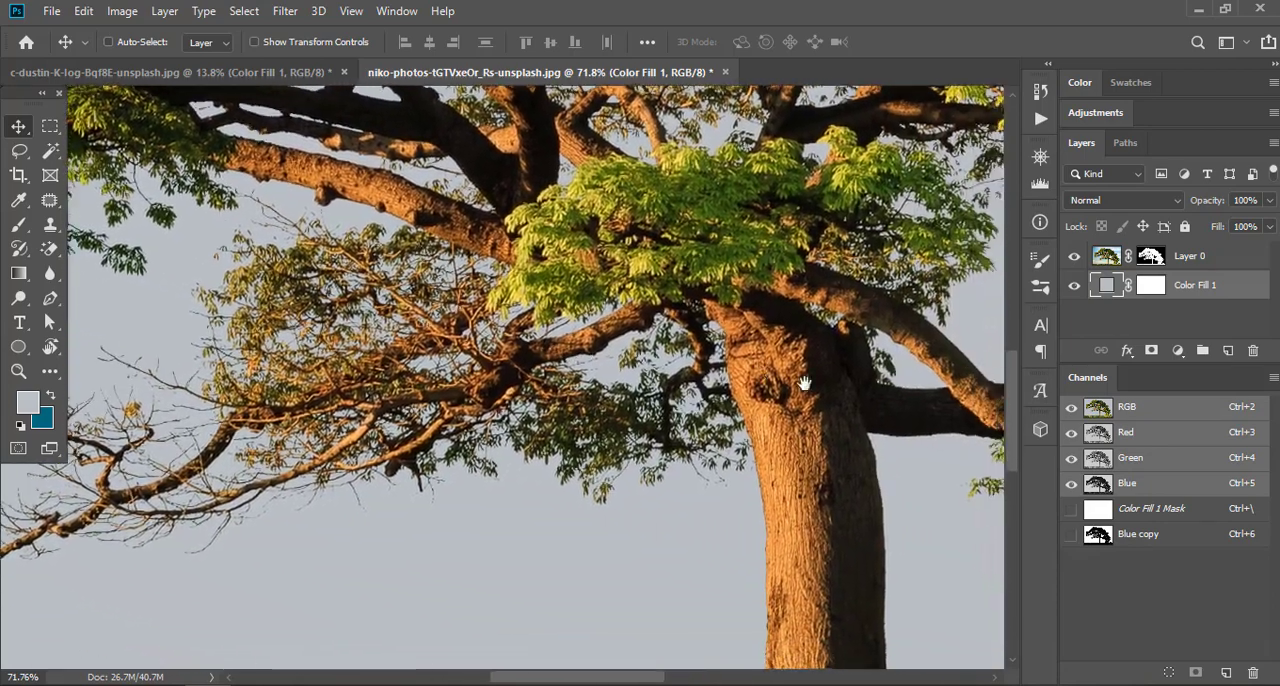
pyautogui.moveTo(784, 384); pyautogui.dragTo(663, 359)
pyautogui.scroll(-4, 663, 359)
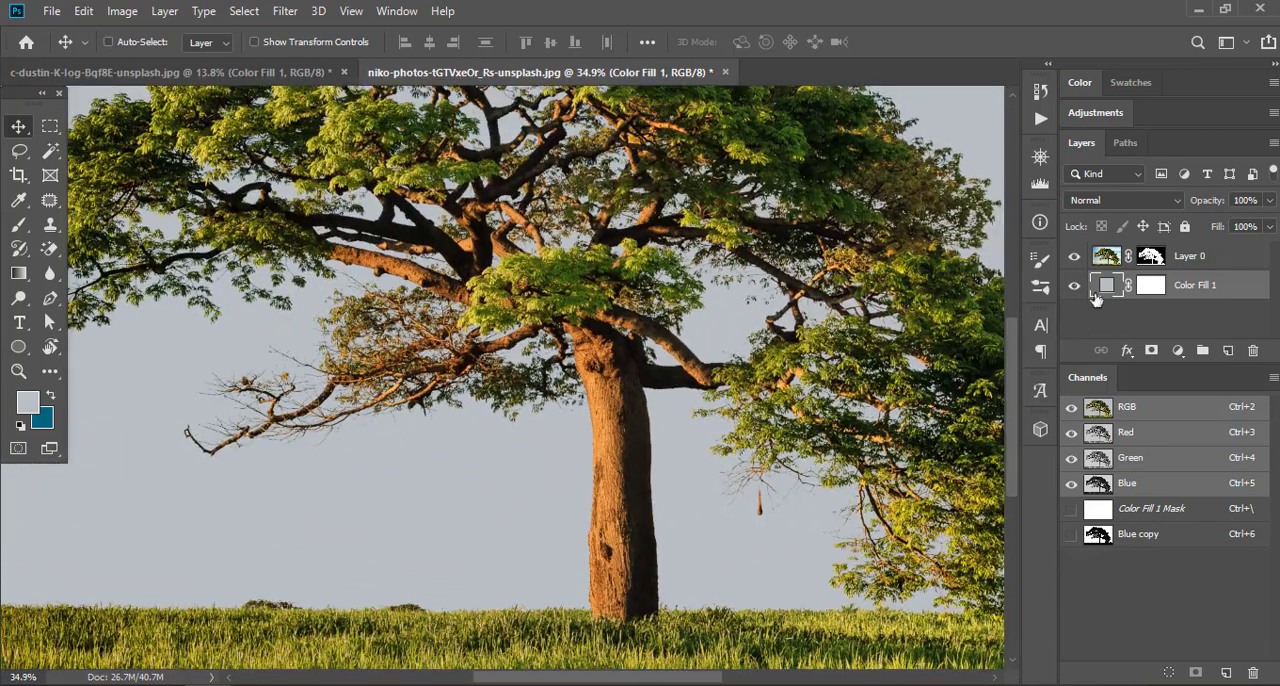
# Set the solid color fill behind the tree to black (000000)
pyautogui.doubleClick(1103, 285)
pyautogui.write('000000')
pyautogui.press('Return')
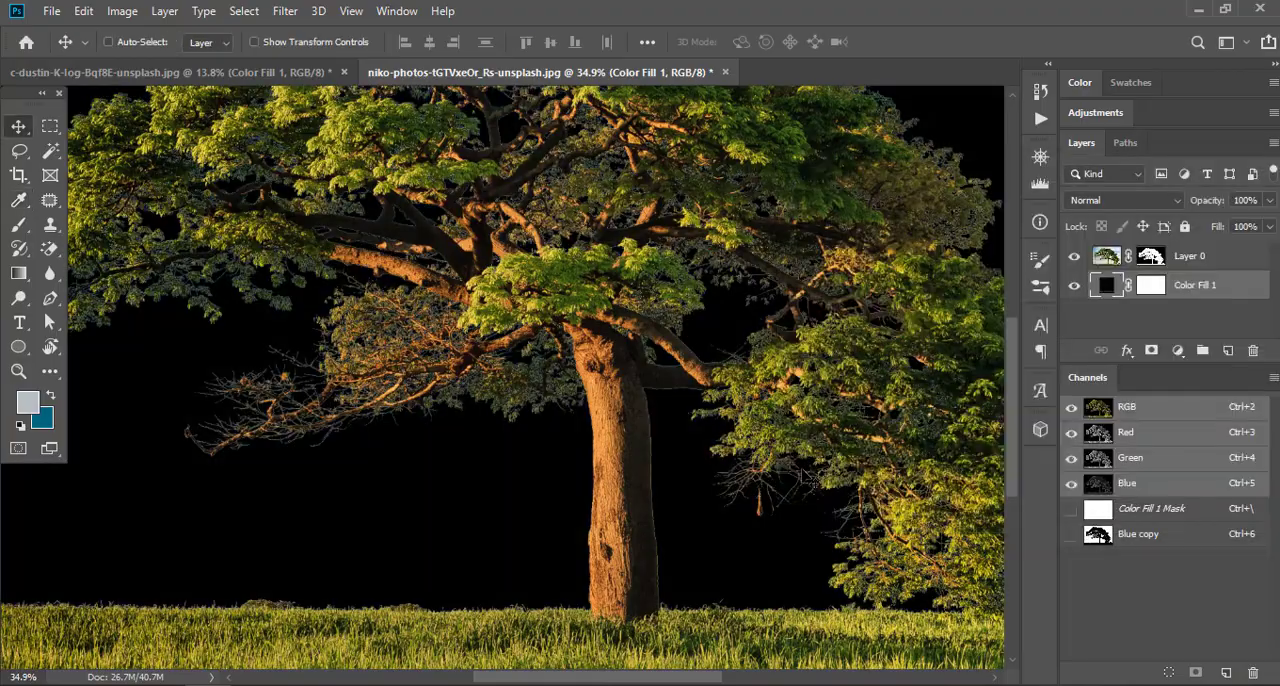
# Inspect the foliage and thin branch edges up close for light fringes against the black background
pyautogui.scroll(-1, 720, 345)
pyautogui.moveTo(720, 330); pyautogui.dragTo(711, 394)
pyautogui.scroll(6, 891, 390)
pyautogui.moveTo(891, 400); pyautogui.dragTo(909, 409)
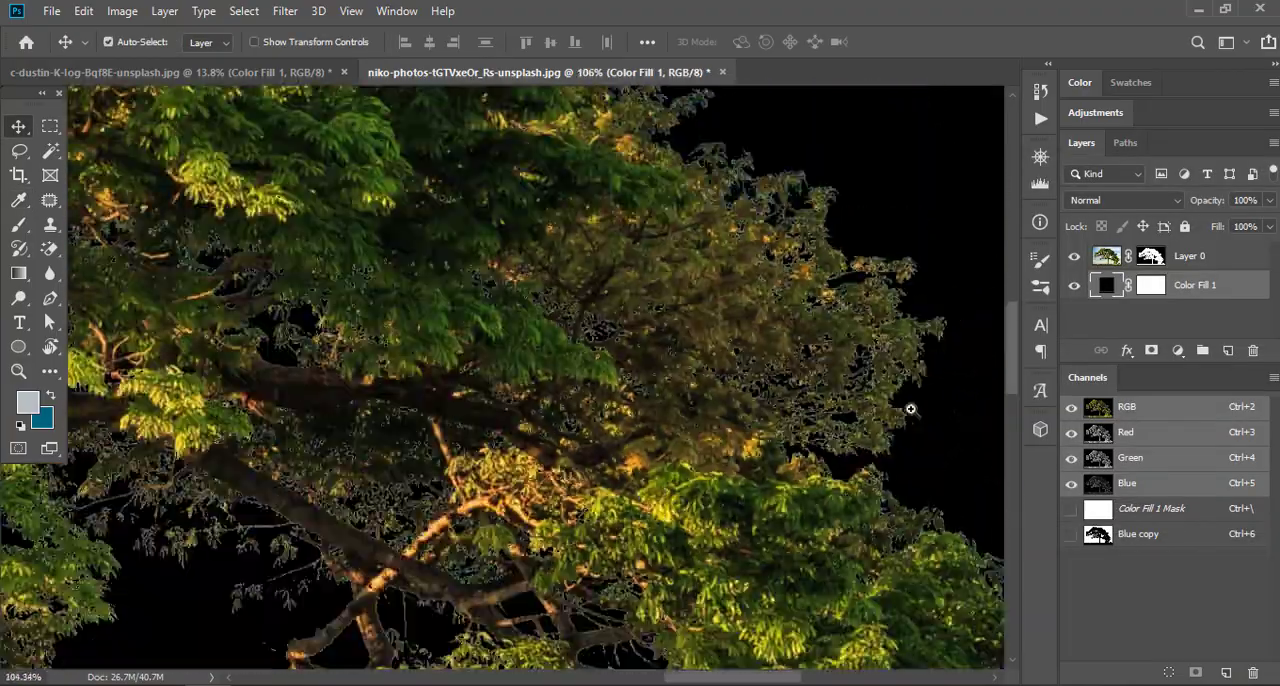
pyautogui.scroll(-3, 909, 409)
pyautogui.moveTo(500, 430); pyautogui.dragTo(840, 230)
pyautogui.scroll(3, 528, 413)
pyautogui.moveTo(528, 413); pyautogui.dragTo(631, 429)
pyautogui.scroll(-3, 320, 240)
pyautogui.moveTo(320, 240); pyautogui.dragTo(740, 290)
pyautogui.scroll(3, 687, 384)
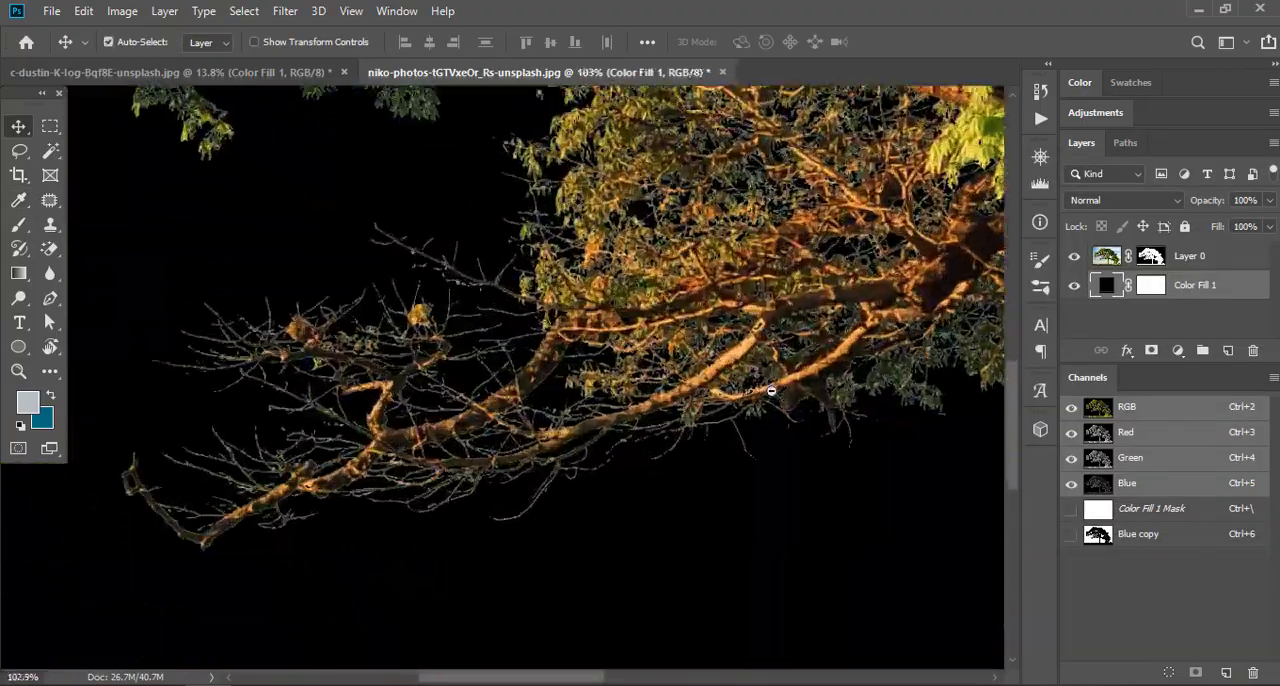
pyautogui.moveTo(687, 384); pyautogui.dragTo(705, 346)
pyautogui.scroll(-1, 705, 346)
# Add an Inner Glow effect to Layer 0 with the Multiply blend mode and a near-black glow color
pyautogui.click(1250, 253)
pyautogui.doubleClick(1250, 256)
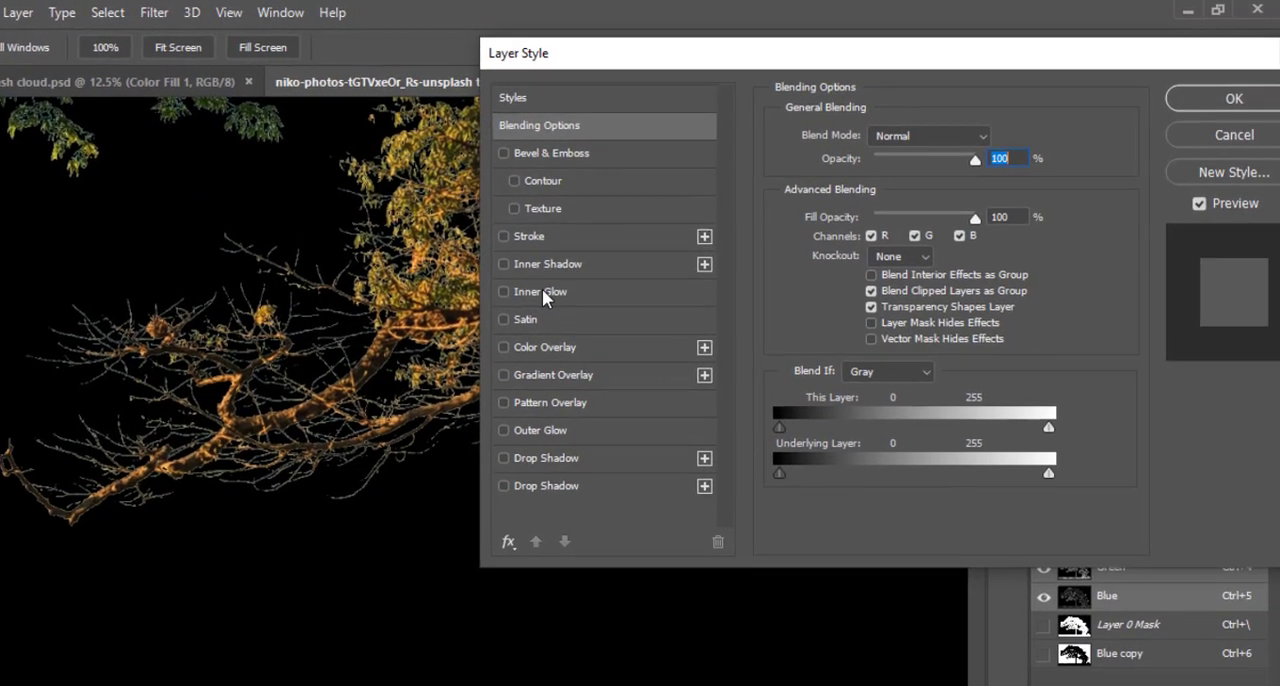
pyautogui.click(556, 291)
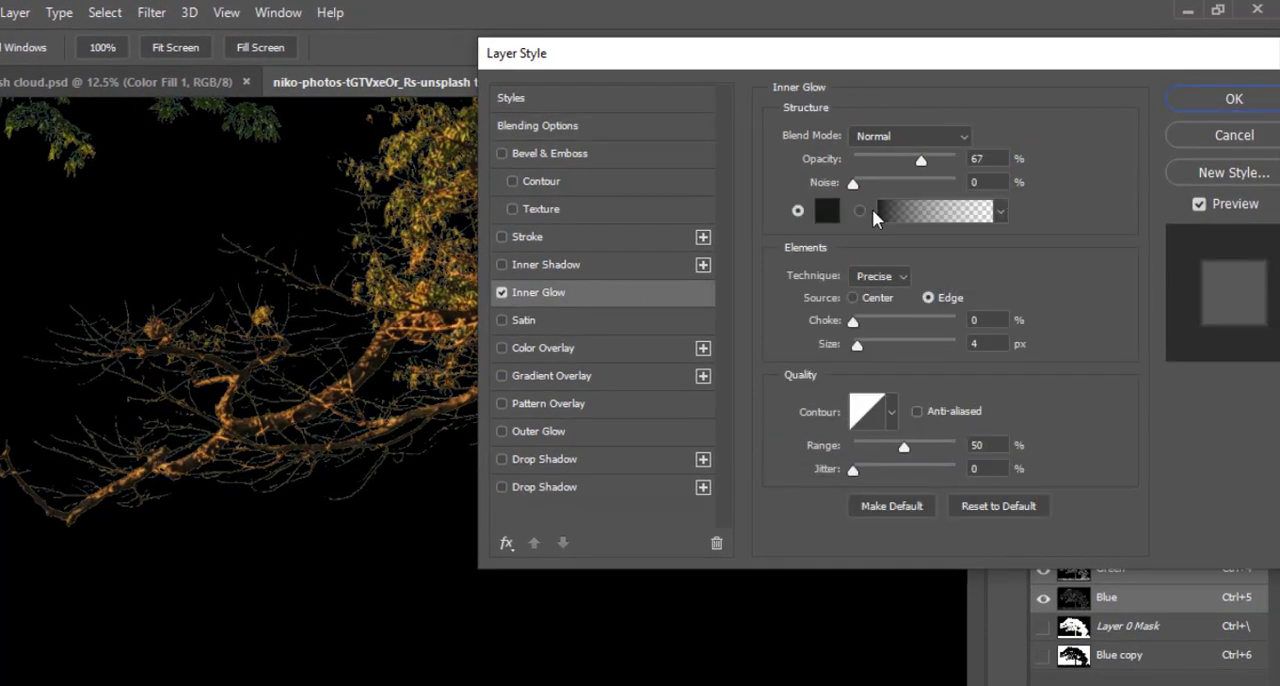
pyautogui.click(887, 136)
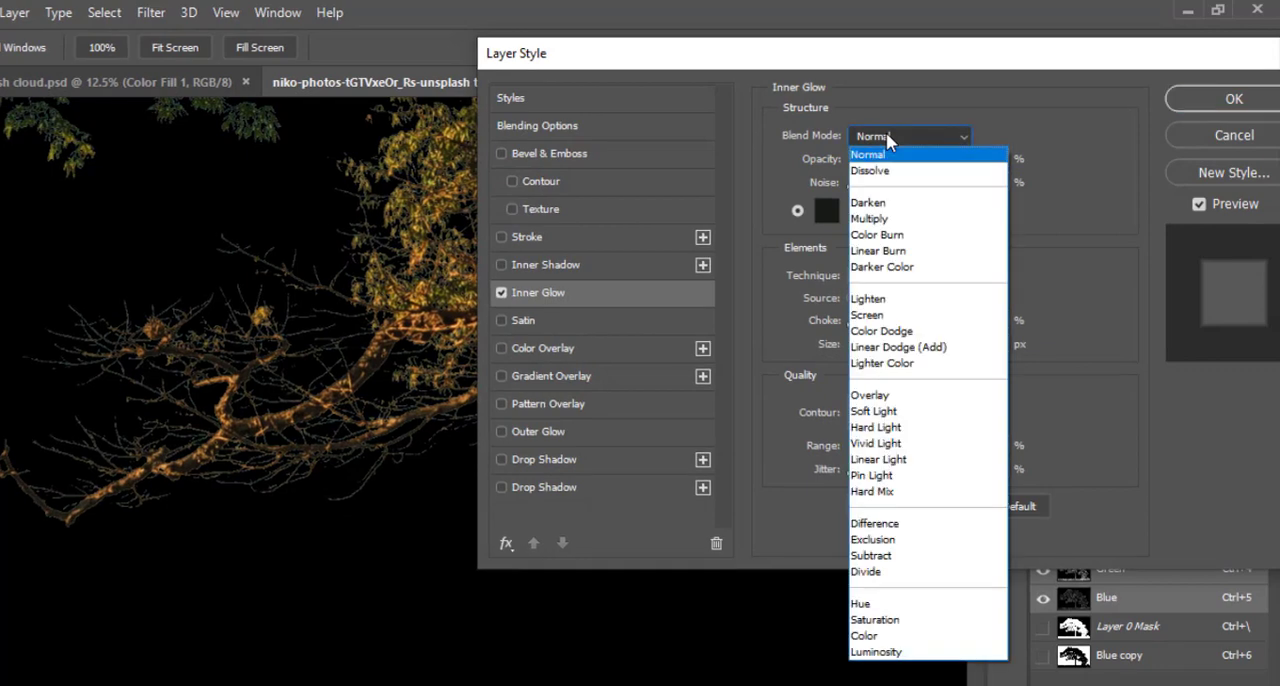
pyautogui.click(887, 219)
pyautogui.click(826, 210)
pyautogui.click(768, 466)
pyautogui.press('Return')
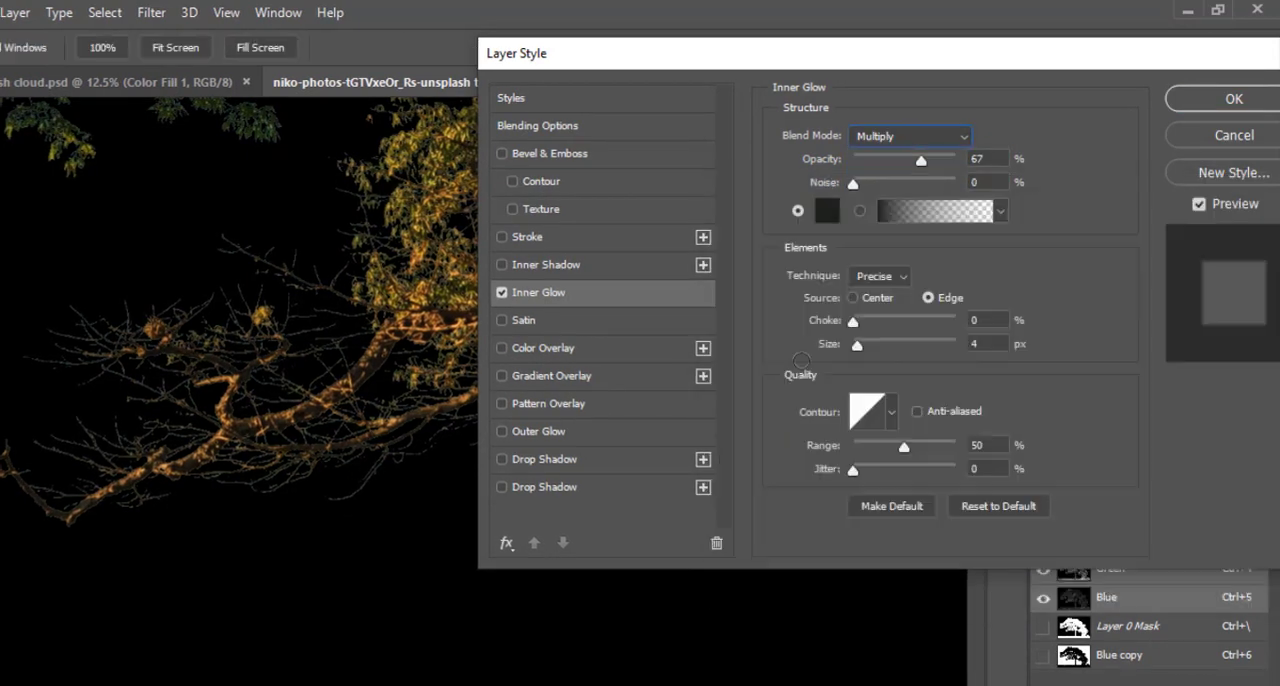
# Set the Inner Glow's size to 3 px, fine-tune its opacity while checking the thin branches, and apply the layer style
pyautogui.moveTo(921, 161); pyautogui.dragTo(915, 168)
pyautogui.scroll(3, 326, 446)
pyautogui.moveTo(430, 330); pyautogui.dragTo(326, 446)
pyautogui.moveTo(915, 161); pyautogui.dragTo(937, 163)
pyautogui.moveTo(857, 346); pyautogui.dragTo(855, 347)
pyautogui.moveTo(937, 161); pyautogui.dragTo(925, 163)
pyautogui.moveTo(90, 380); pyautogui.dragTo(195, 655)
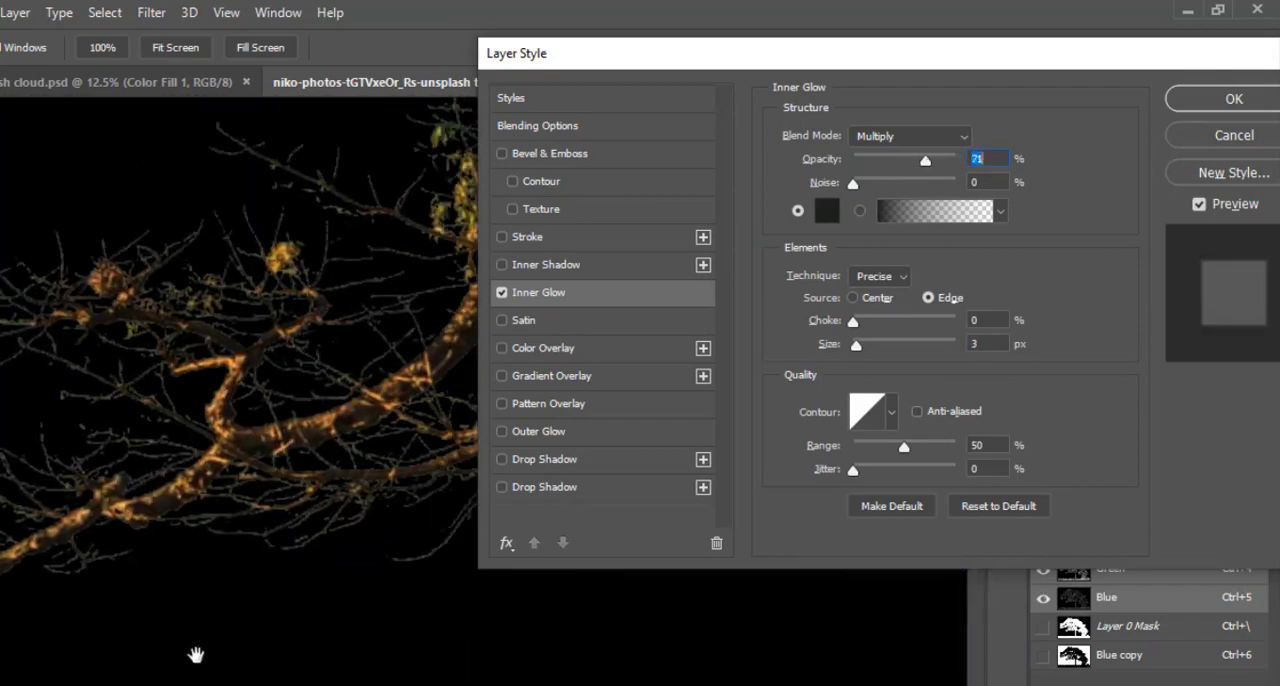
pyautogui.moveTo(925, 161)
pyautogui.mouseDown()
pyautogui.moveTo(952, 163)
pyautogui.moveTo(915, 162)
pyautogui.mouseUp()
pyautogui.scroll(-3, 250, 400)
pyautogui.press('Return')
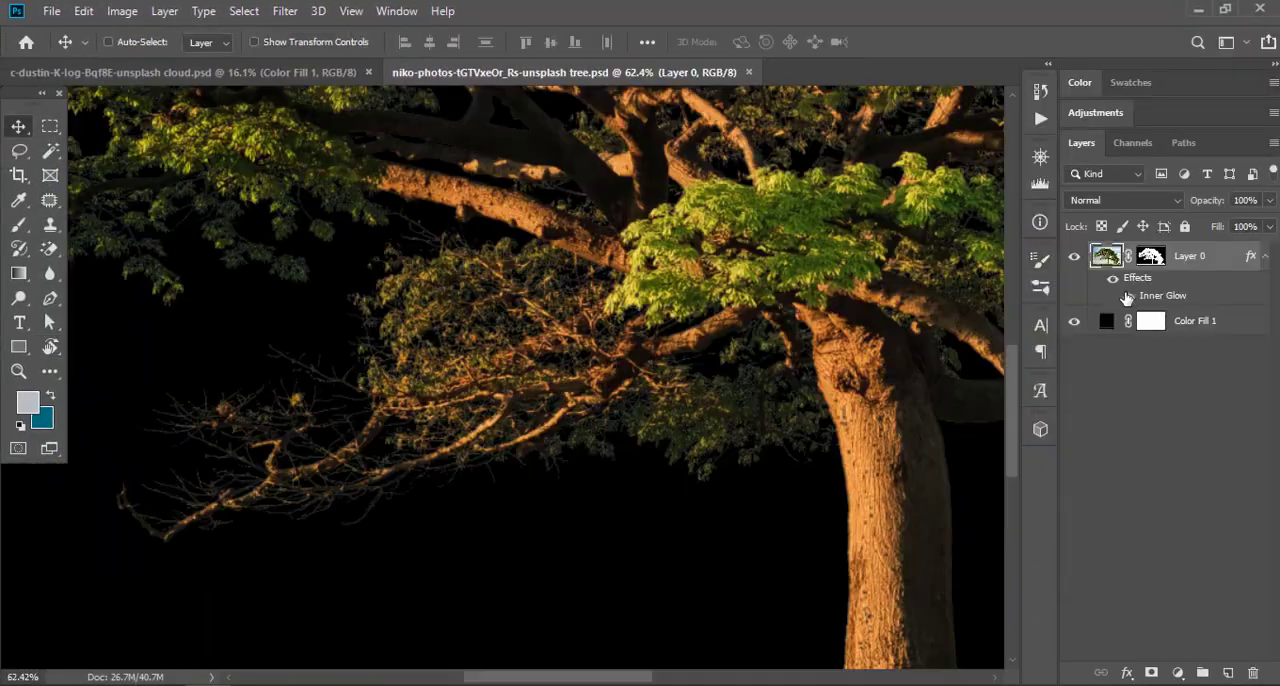
# Compare the tree with and without the Inner Glow, close up and in full view, leaving the effect on and no layer selected
pyautogui.click(1128, 297)
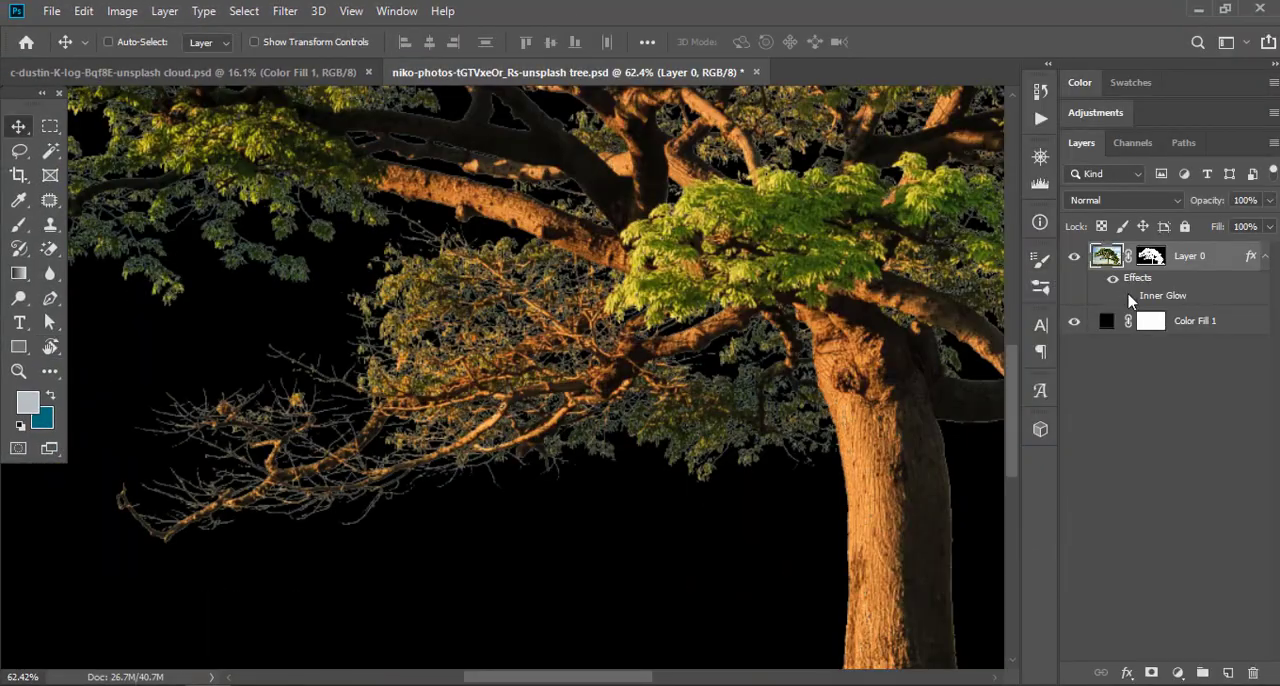
pyautogui.click(1129, 297)
pyautogui.click(1129, 297)
pyautogui.click(1129, 297)
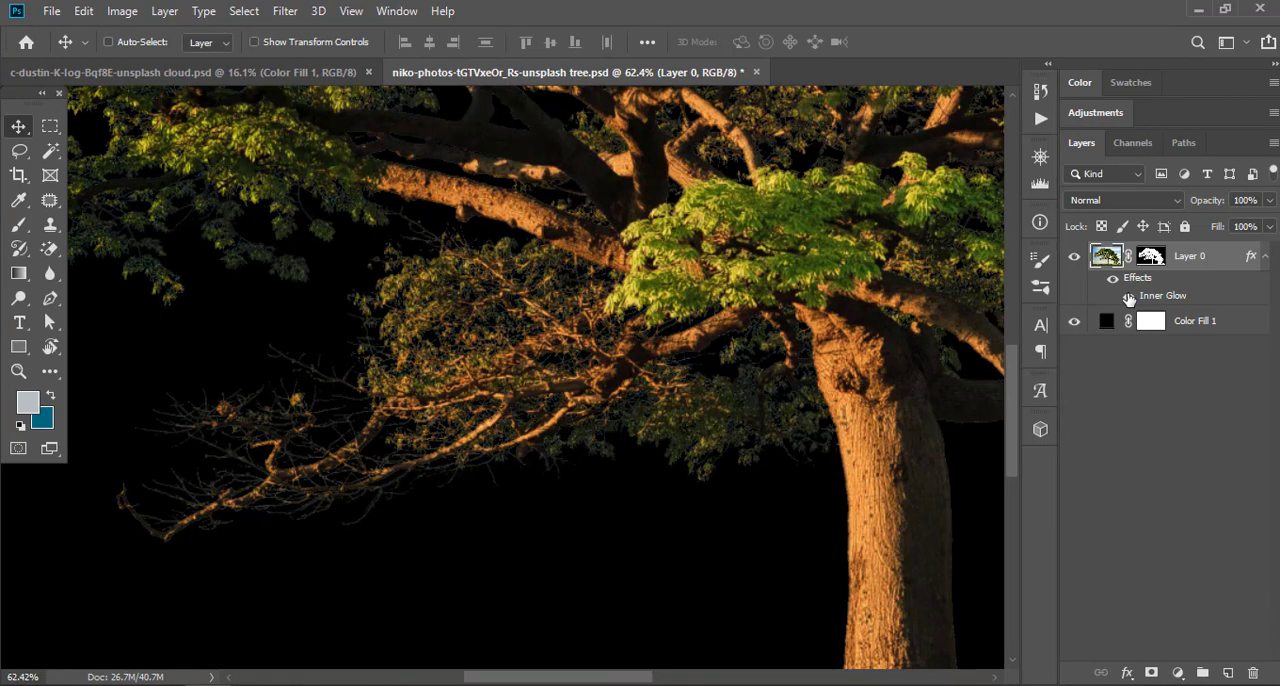
pyautogui.scroll(-5, 476, 440)
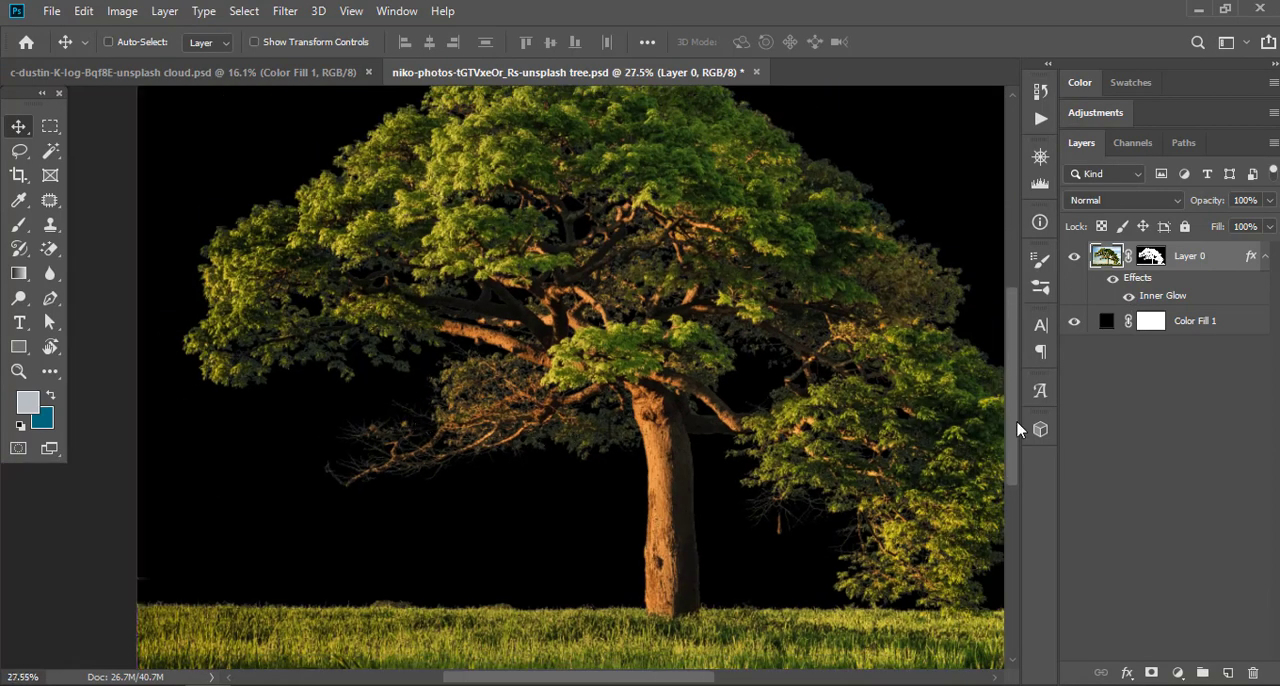
pyautogui.hotkey('ctrl', '0')
pyautogui.click(1130, 298)
pyautogui.click(1130, 298)
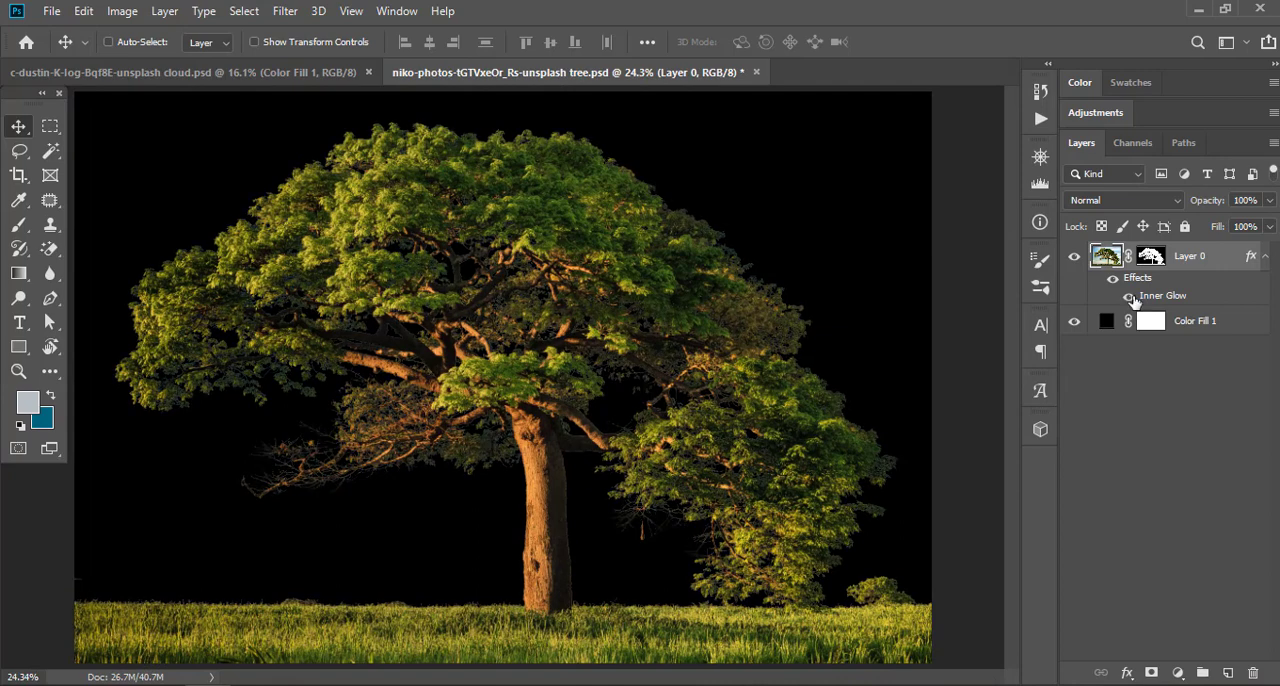
pyautogui.click(1130, 298)
pyautogui.click(1130, 298)
pyautogui.click(1124, 468)
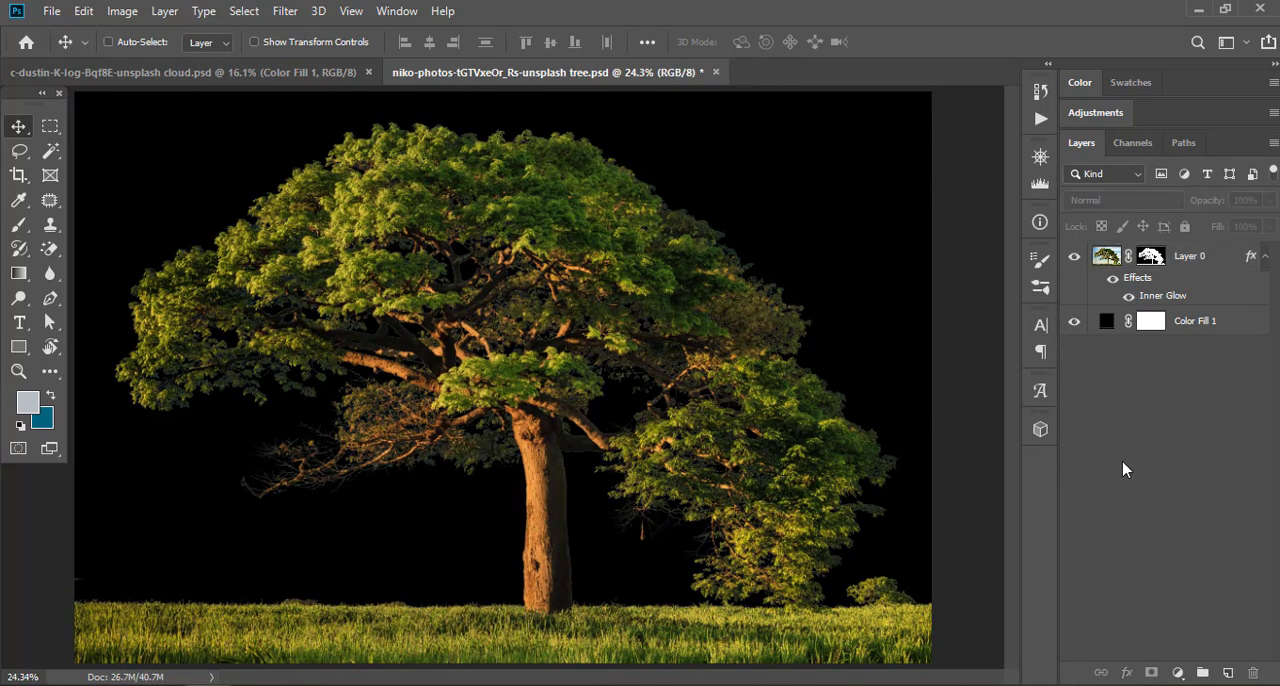